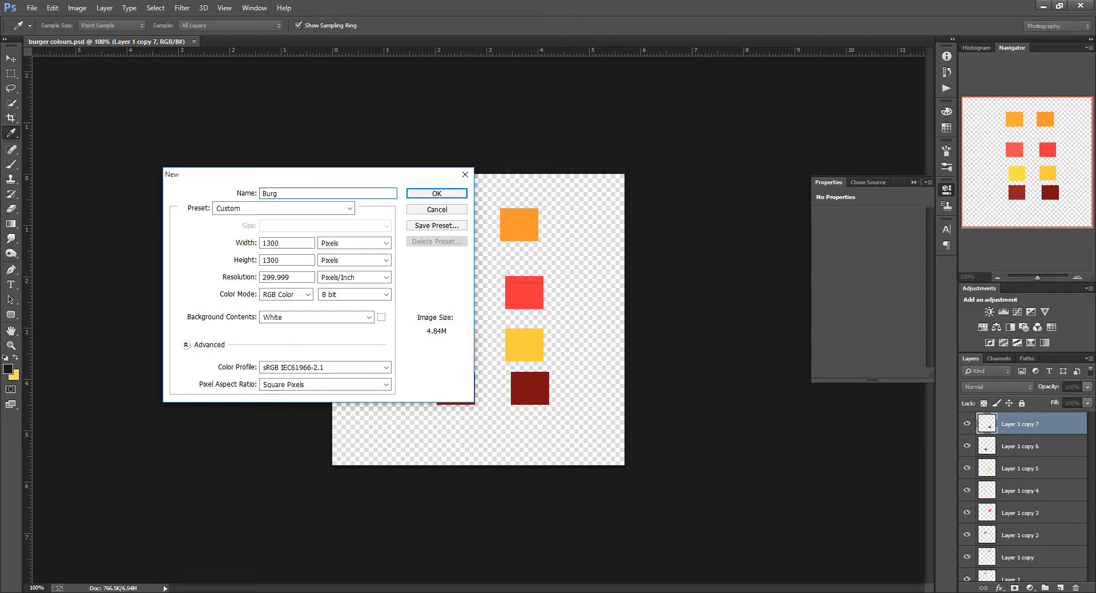
- Create a new 1300 × 1300 px RGB document named Burger with white background contents
key("Tab")
key("Tab")
left_click(317, 317)
left_click(308, 330)
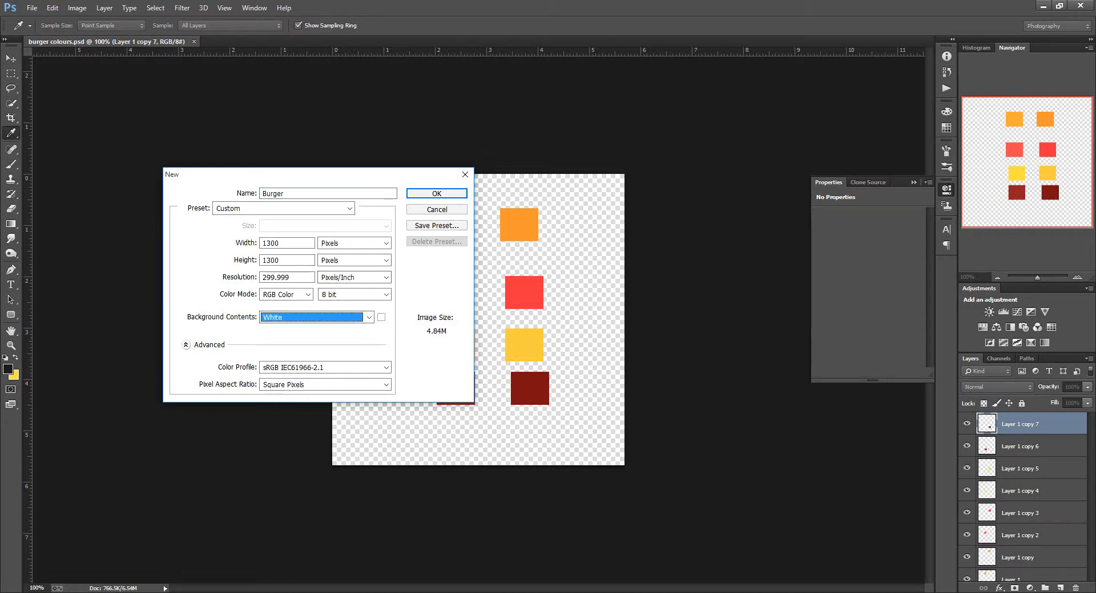
key("Return")
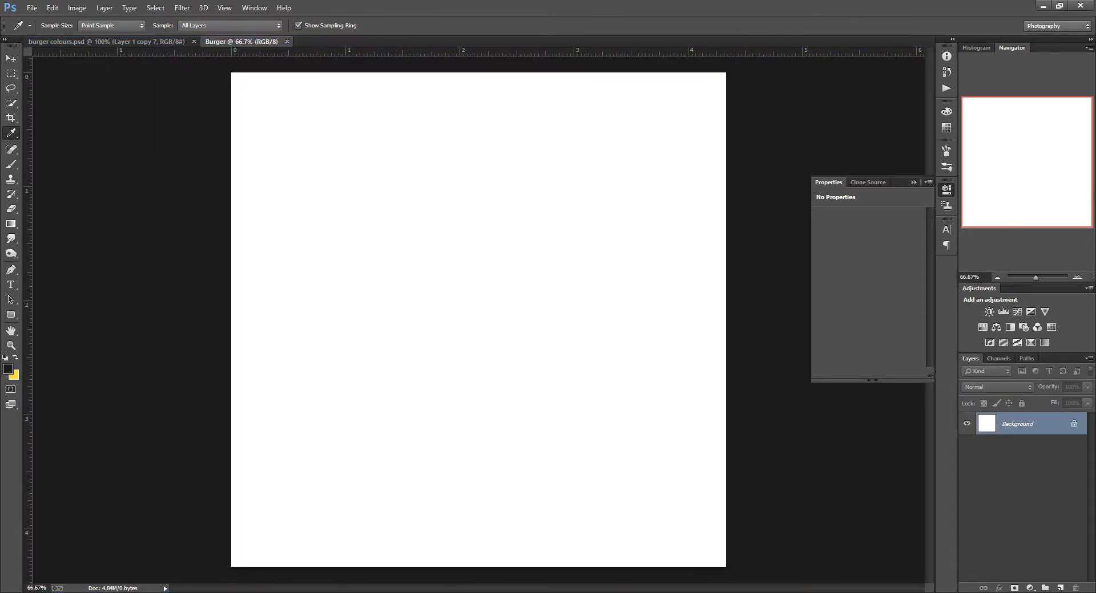
- On a new layer, draw a flat-bottomed dome with the Pen tool on a horizontal guide about 1.5 in down and convert it to a selection
left_click_drag(262, 53, 294, 249)
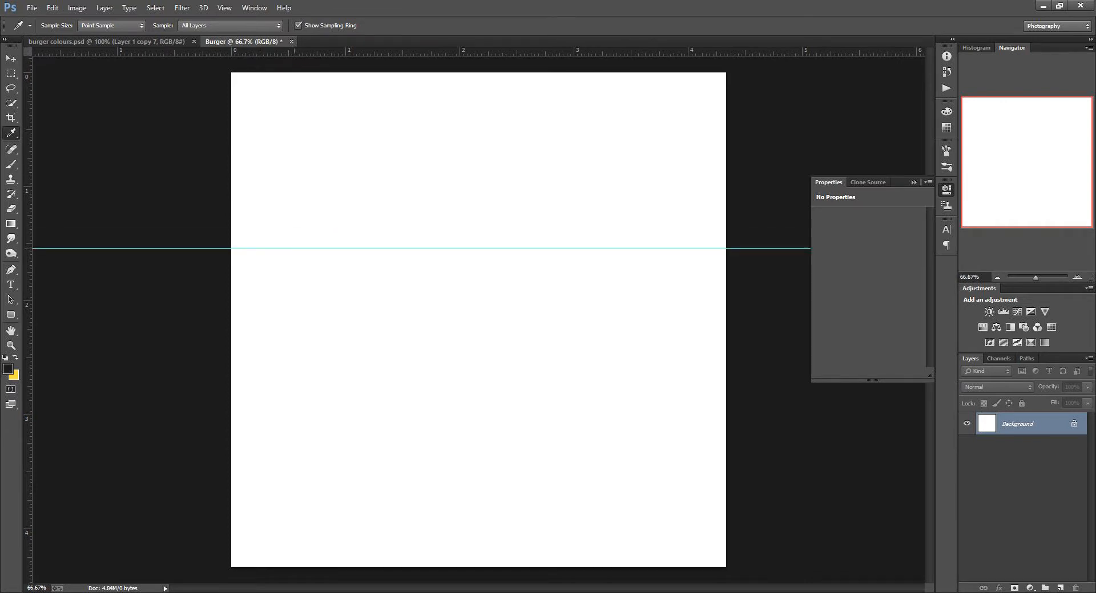
key("ctrl+shift+alt+n")
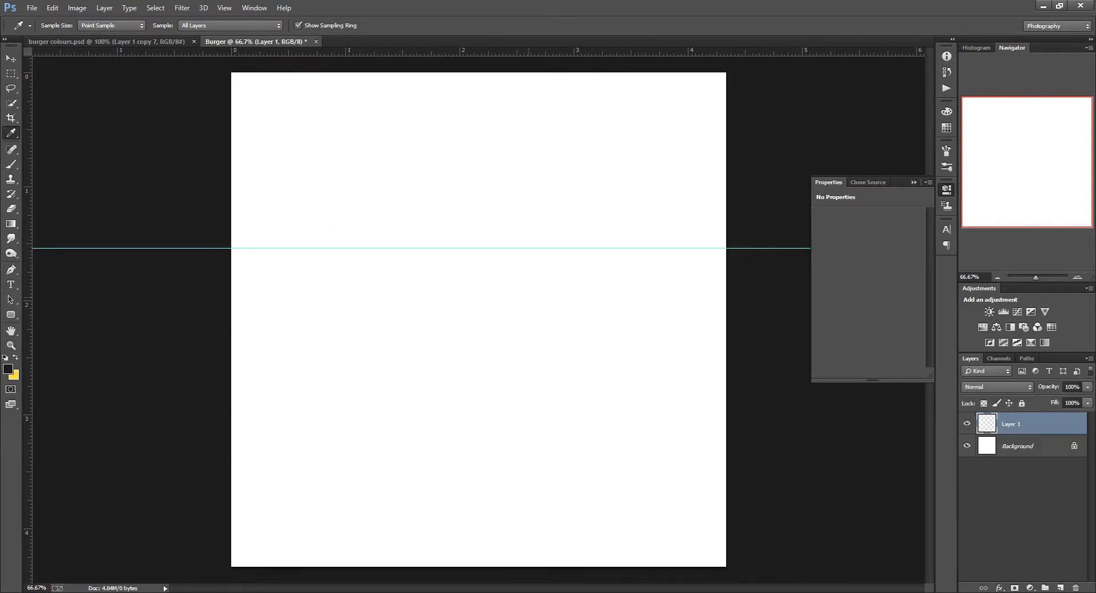
key("p")
left_click(343, 249)
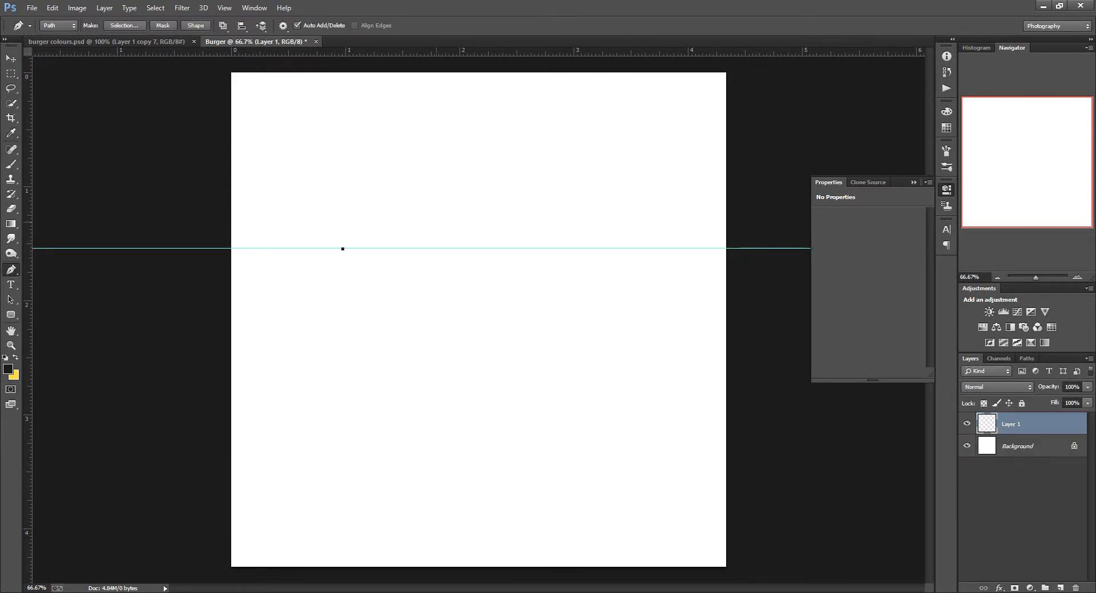
left_click_drag(449, 191, 541, 188)
left_click_drag(559, 249, 583, 307)
left_click(343, 249)
right_click(435, 238)
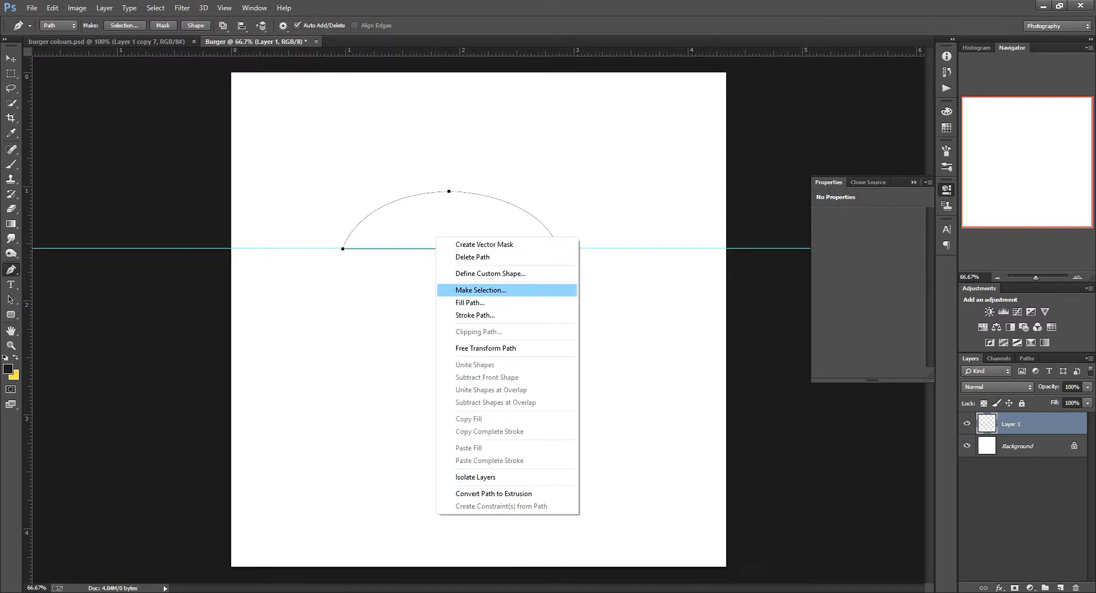
left_click(481, 290)
key("Return")
- Sample the darker orange swatch in burger colours.psd as the foreground colour and the lighter orange swatch as the background colour
key("ctrl+Tab")
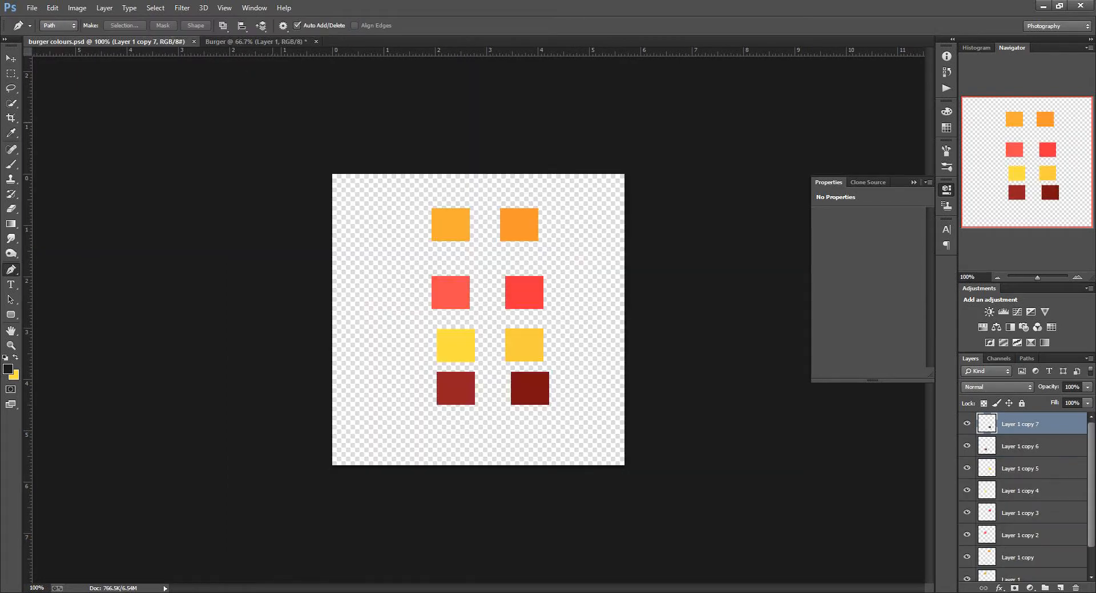
left_click(7, 370)
left_click(518, 224)
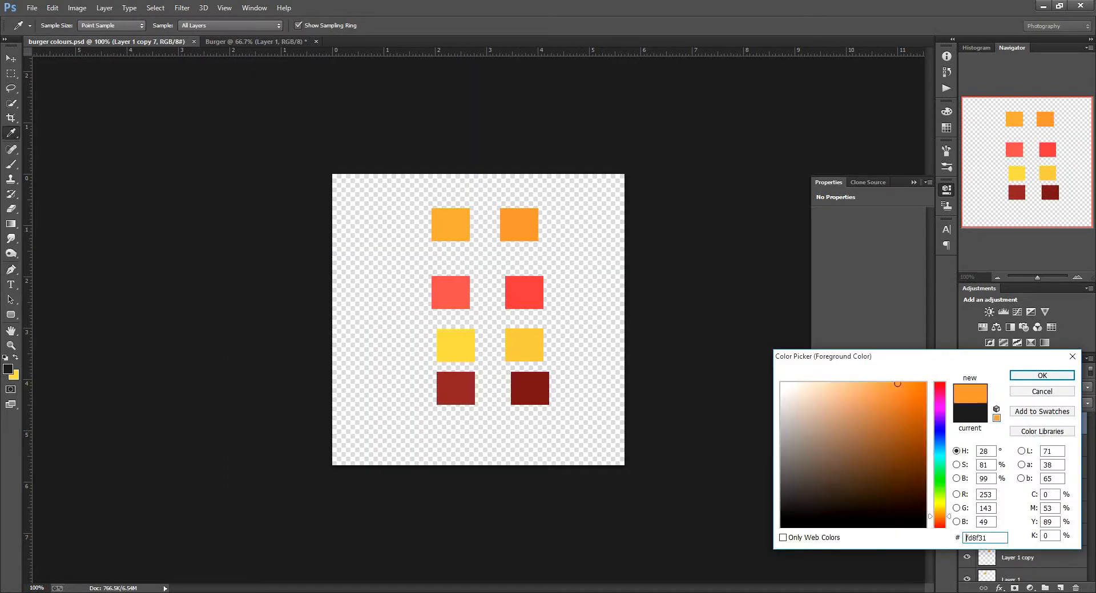
key("Return")
left_click(15, 376)
left_click(460, 220)
key("Return")
key("p")
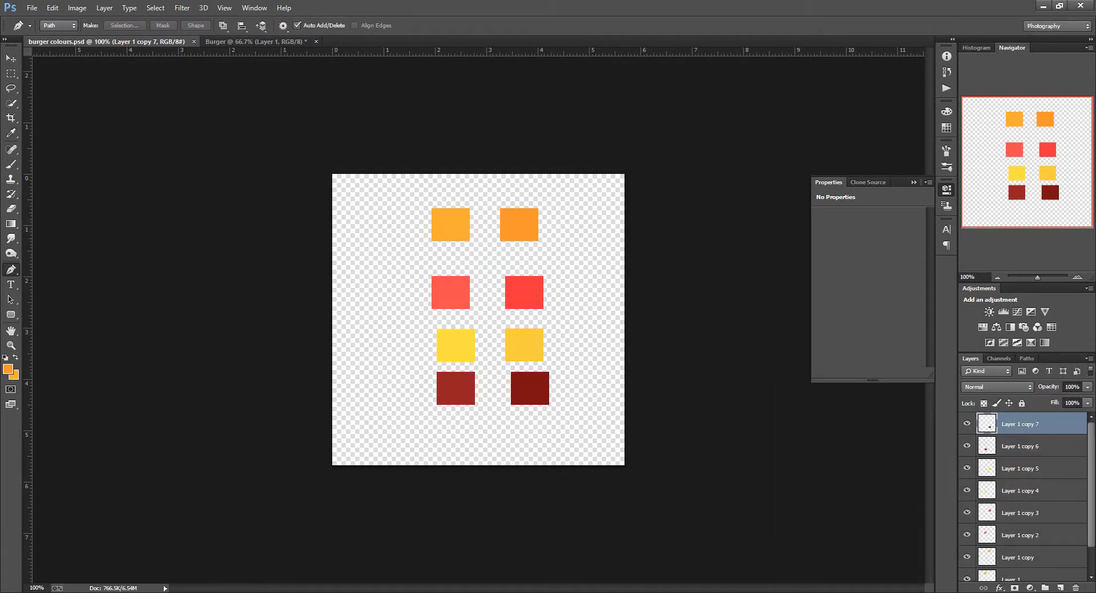
- Fill the dome selection in the Burger document with the darker orange foreground colour and deselect it
key("ctrl+Tab")
key("ctrl+BackSpace")
key("alt+BackSpace")
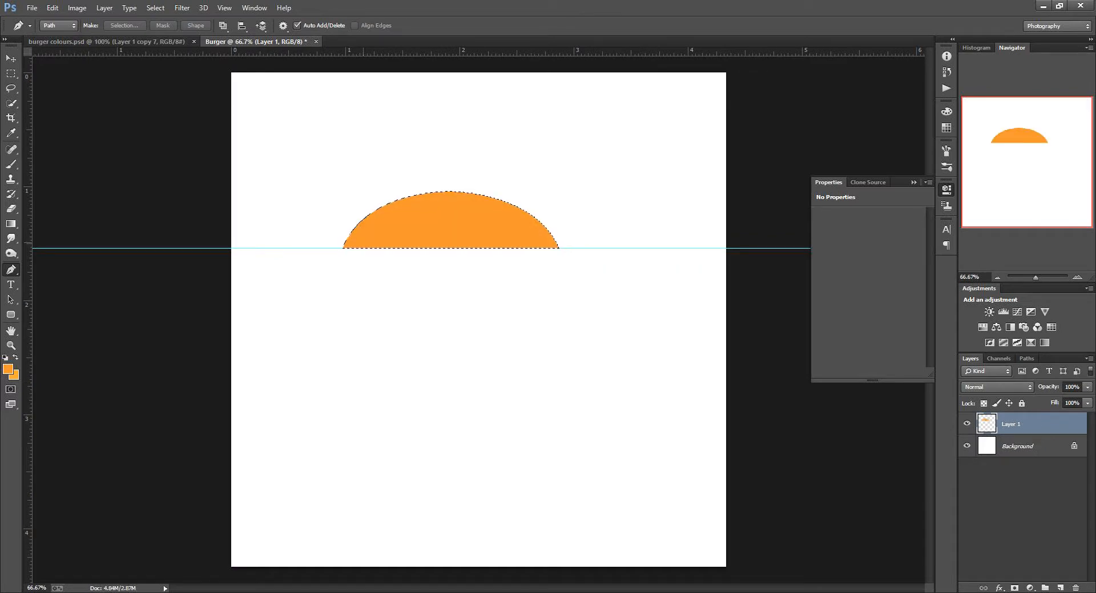
key("ctrl+d")
- Duplicate the dome layer and fill the copy's dome shape with the lighter orange background colour
key("ctrl+j")
key("ctrl+shift+d")
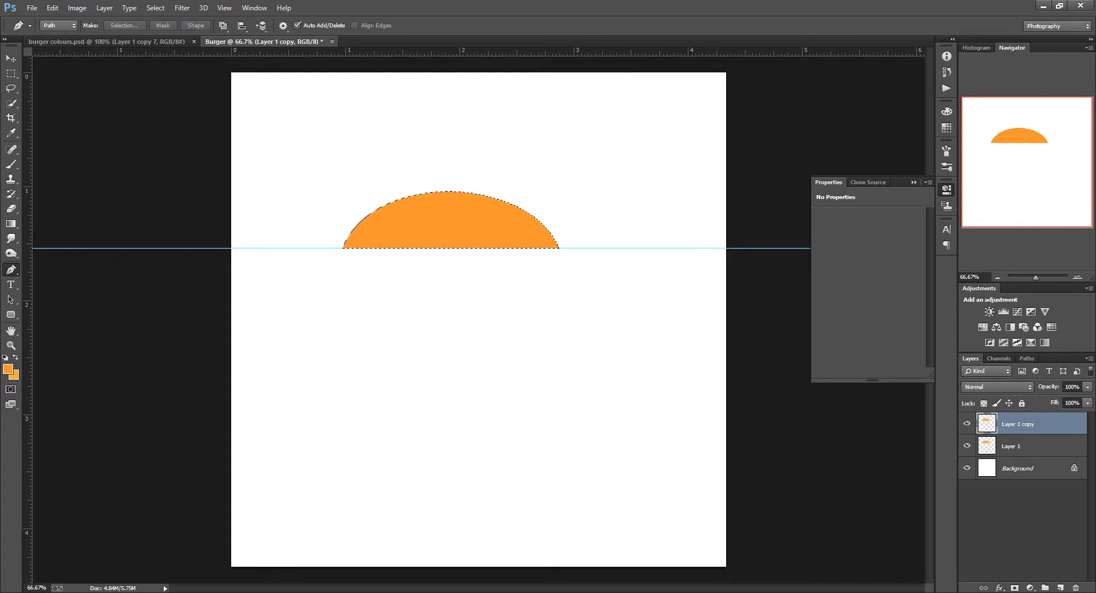
key("ctrl+BackSpace")
key("ctrl+d")
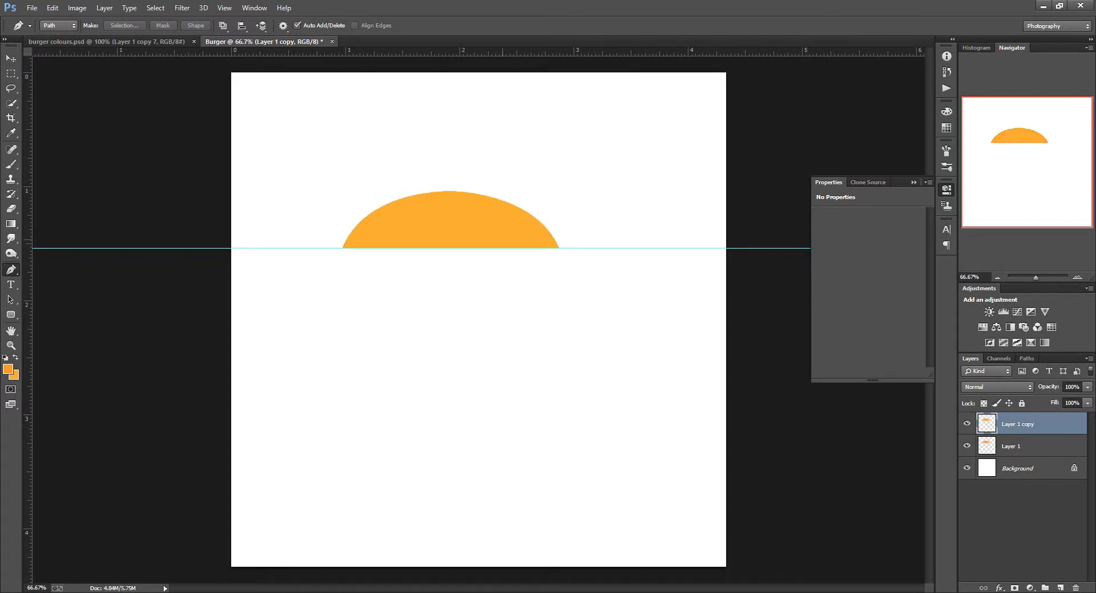
- Shift the lighter dome copy left and slightly up with Free Transform to X 499 px, Y 375 px
key("ctrl+t")
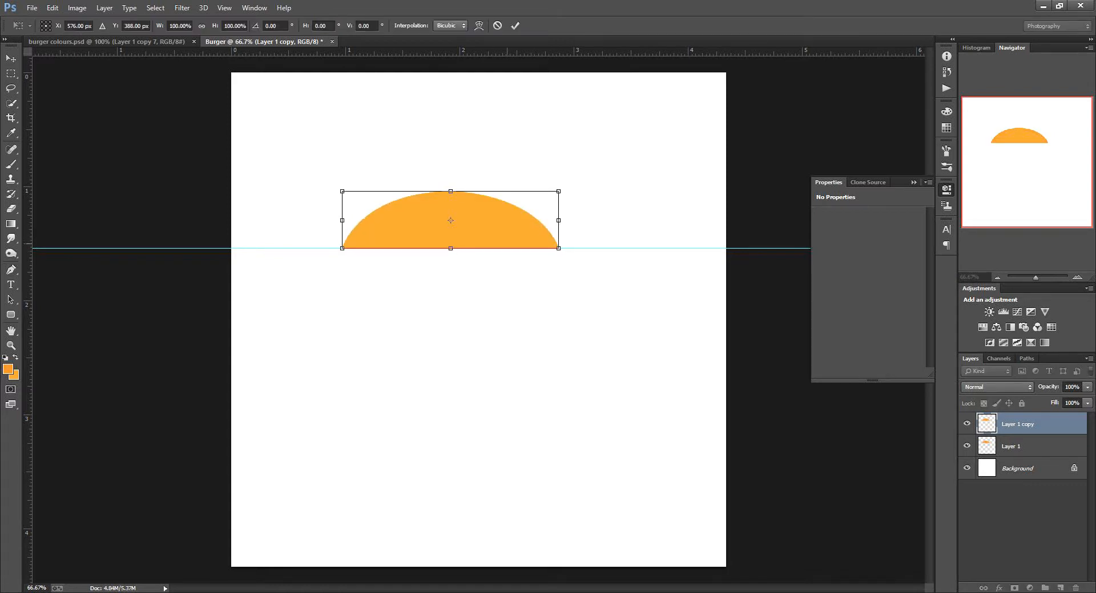
key("shift+Left")
key("shift+Left")
key("shift+Left")
key("shift+Left")
key("shift+Left")
key("shift+Left")
key("shift+Left")
key("Up")
key("Up")
key("Up")
key("Up")
key("Up")
key("Up")
key("Up")
key("Up")
key("Up")
key("Left")
key("Left")
key("Left")
key("Left")
key("Left")
key("Left")
key("Left")
key("Left")
key("Up")
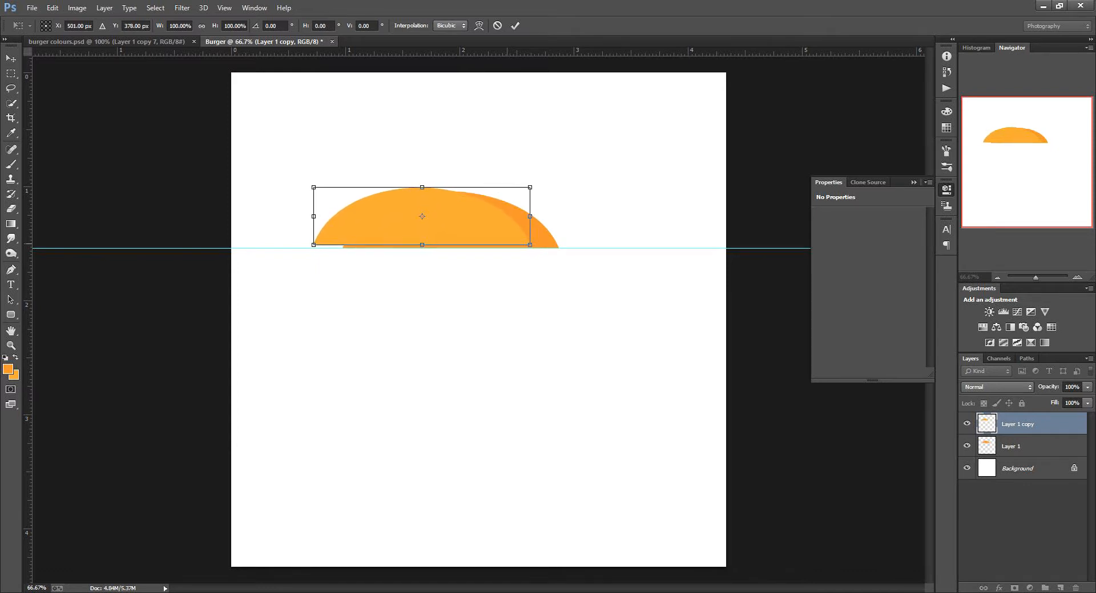
key("Up")
key("Up")
key("Up")
left_click(515, 26)
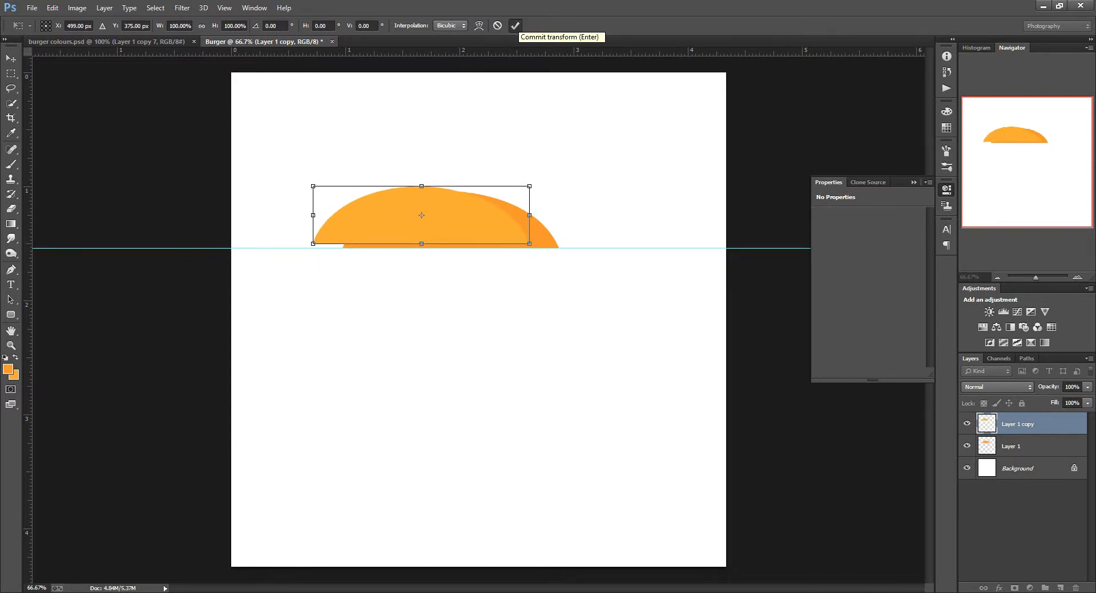
- Erase the parts of the lighter dome copy that extend outside the original dome on Layer 1
left_click(987, 446)
left_click(987, 446, "ctrl")
key("ctrl+shift+i")
key("e")
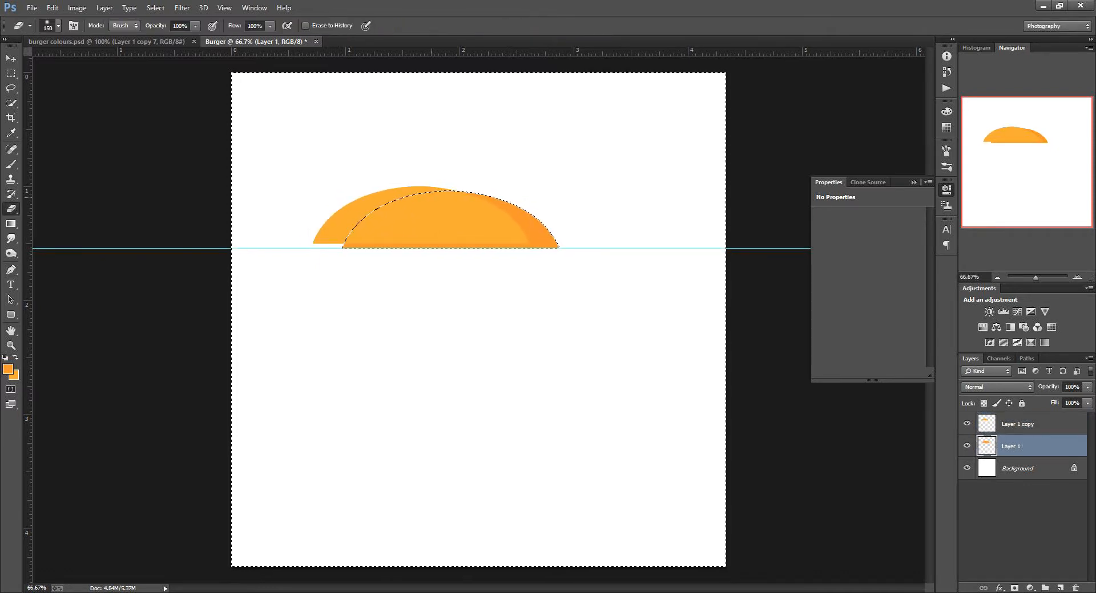
left_click(1017, 424)
left_click_drag(326, 231, 428, 198)
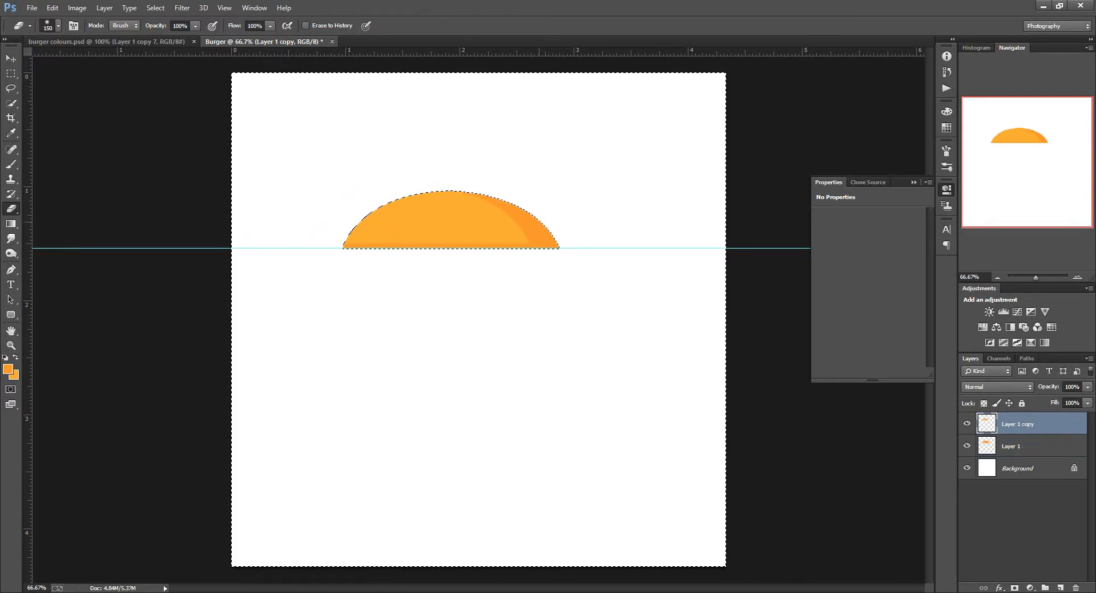
key("ctrl+d")
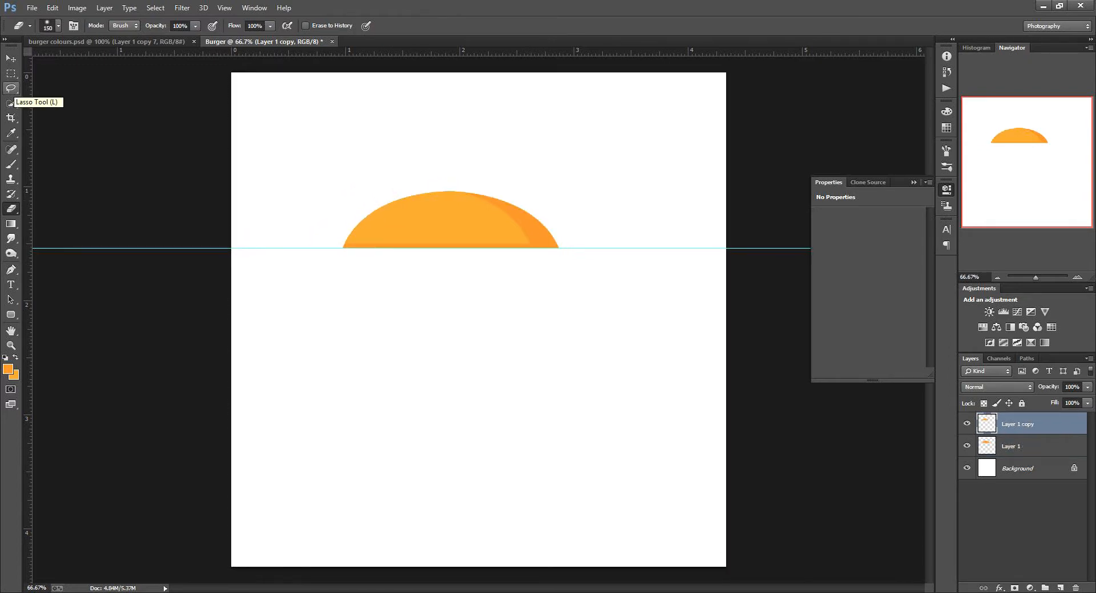
- Add horizontal guides about 2.8 and 3.2 in down the canvas and vertical guides at the dome's left and right edges
left_click_drag(243, 52, 243, 391)
left_click_drag(340, 52, 340, 442)
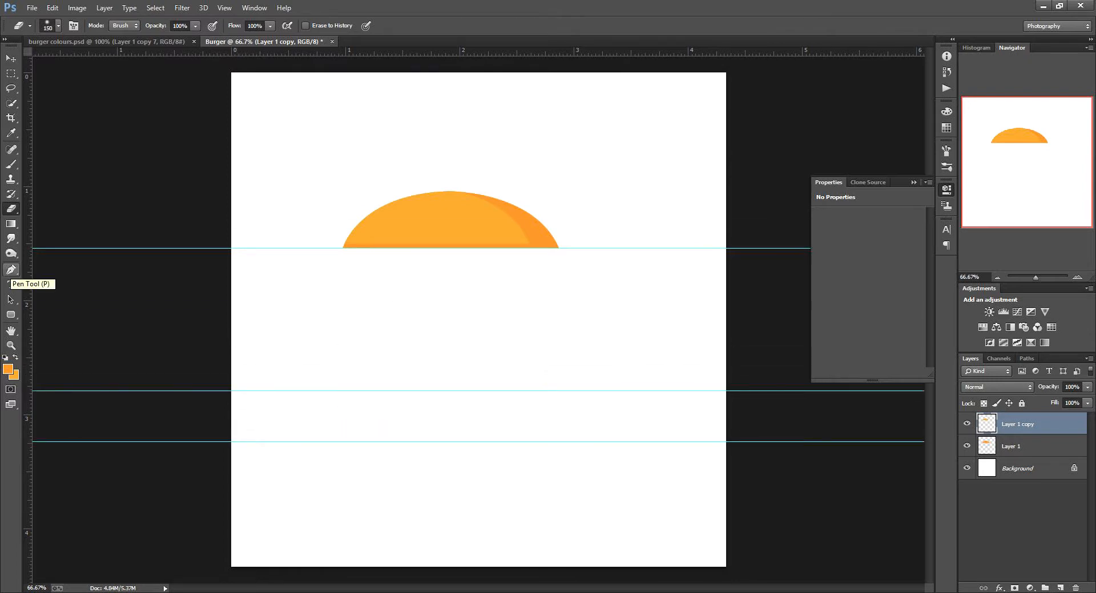
left_click(10, 269)
left_click_drag(27, 295, 344, 300)
left_click_drag(27, 340, 559, 340)
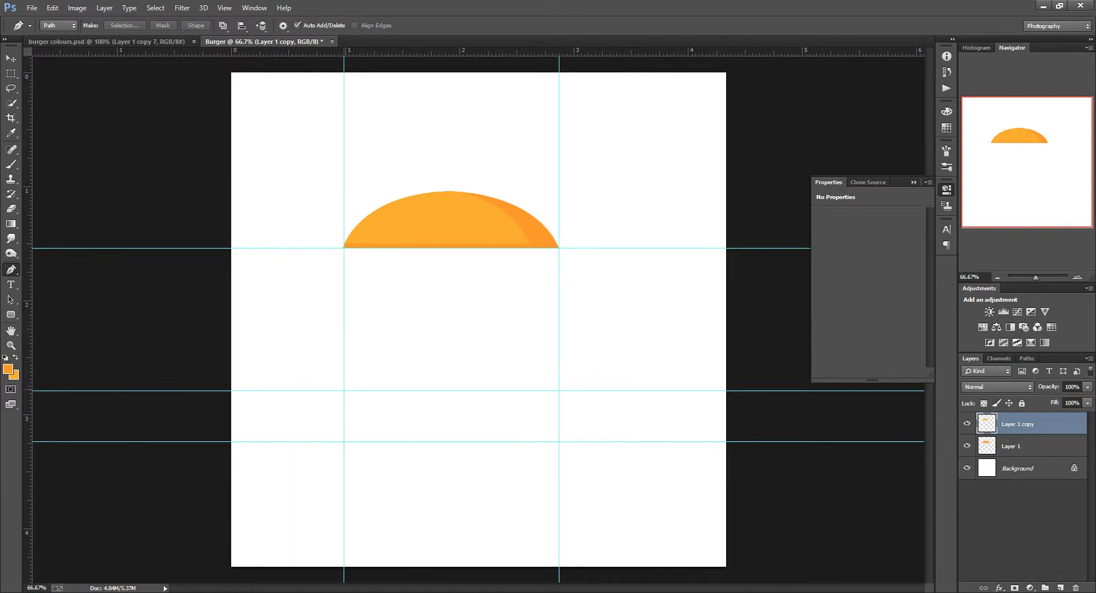
- Draw a bottom bun with rounded lower corners between the lower guides with the Pen tool and fill it darker orange on a new layer beneath the dome
left_click(344, 391)
left_click_drag(377, 442, 399, 451)
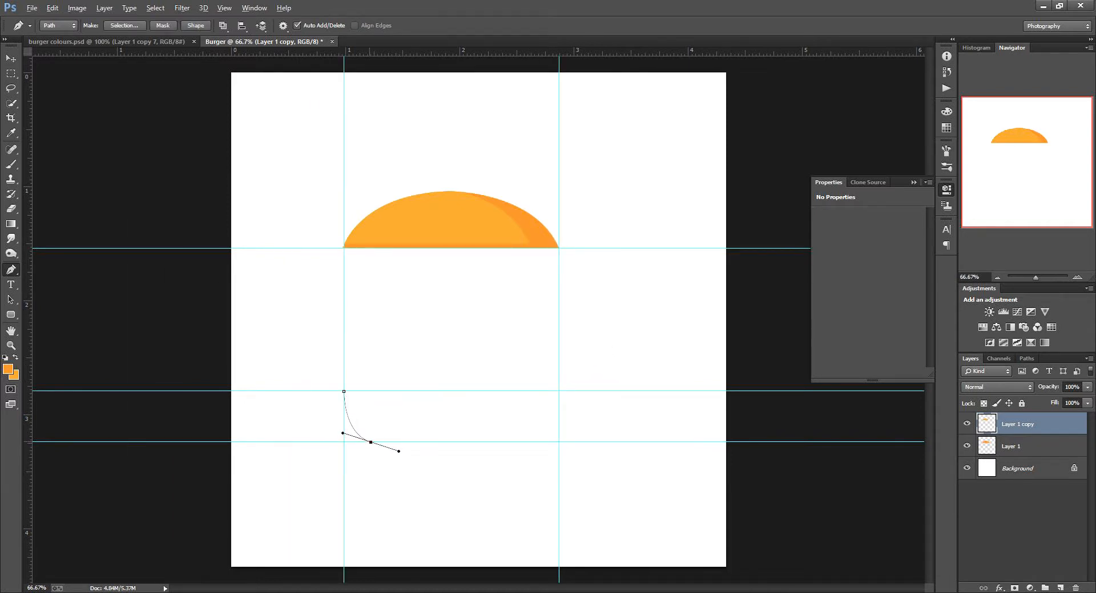
left_click(531, 442)
left_click_drag(559, 391, 559, 348)
left_click(343, 391)
right_click(372, 411)
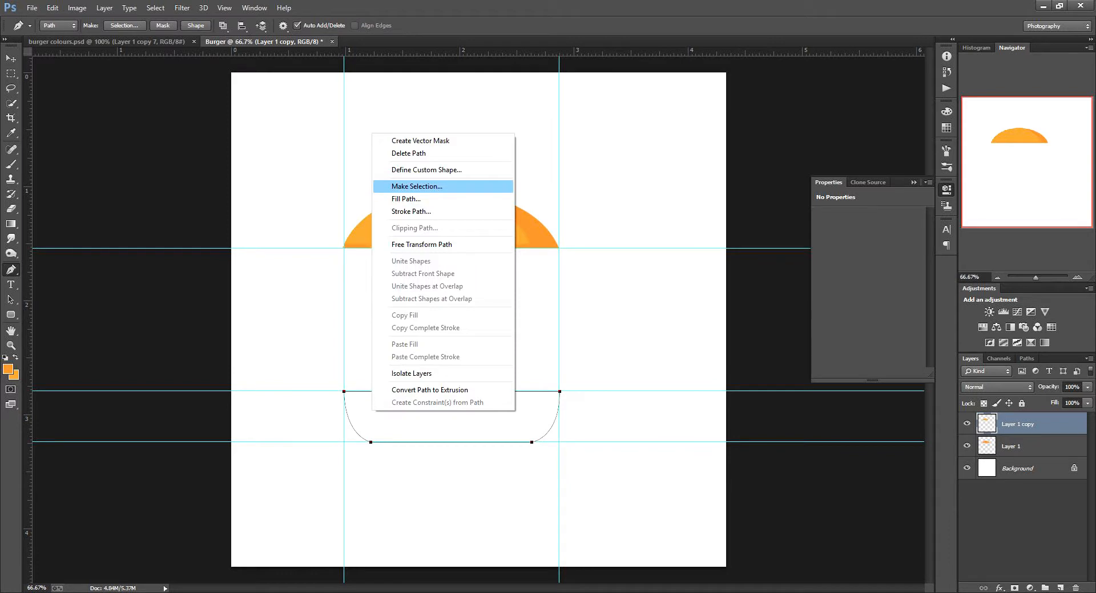
left_click(416, 186)
key("Return")
left_click(1060, 587, "ctrl")
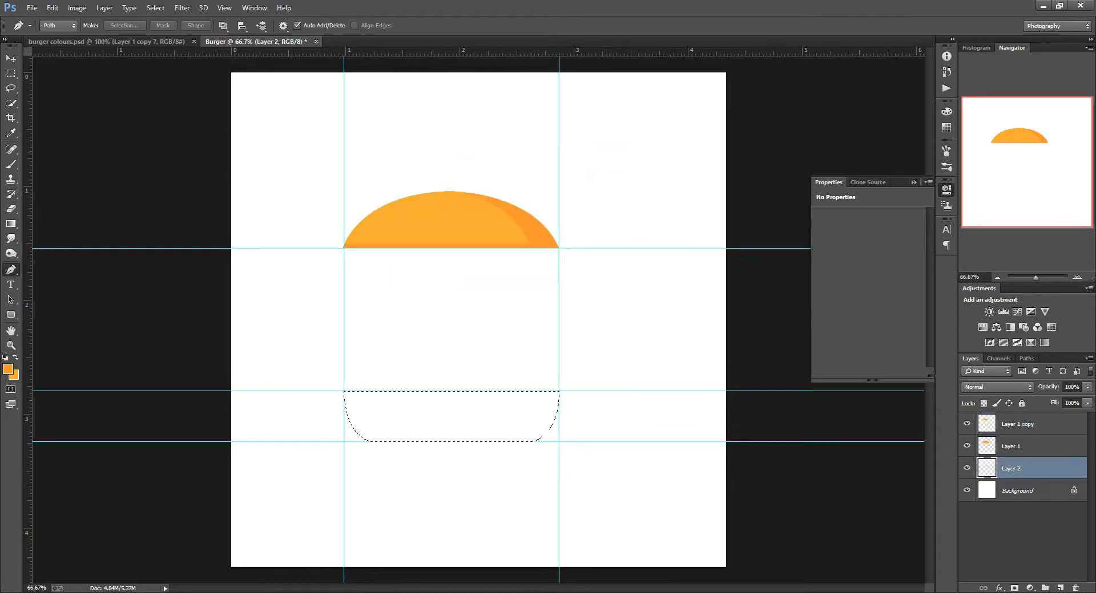
key("alt+BackSpace")
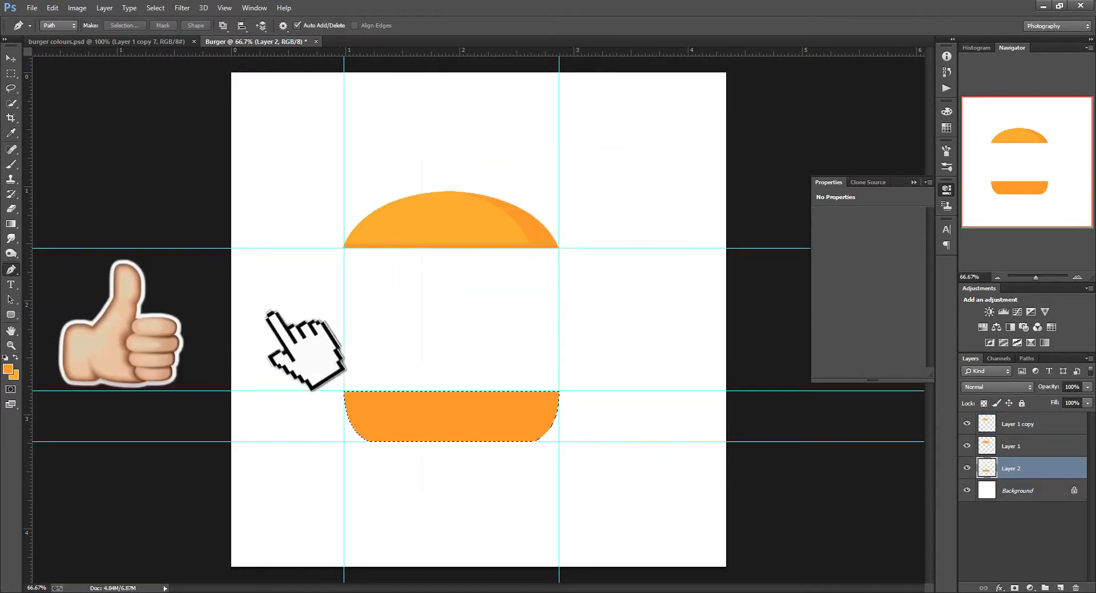
- Duplicate the bottom bun layer in lighter orange and scale the copy to about 89%, offset slightly to the left
key("ctrl+j")
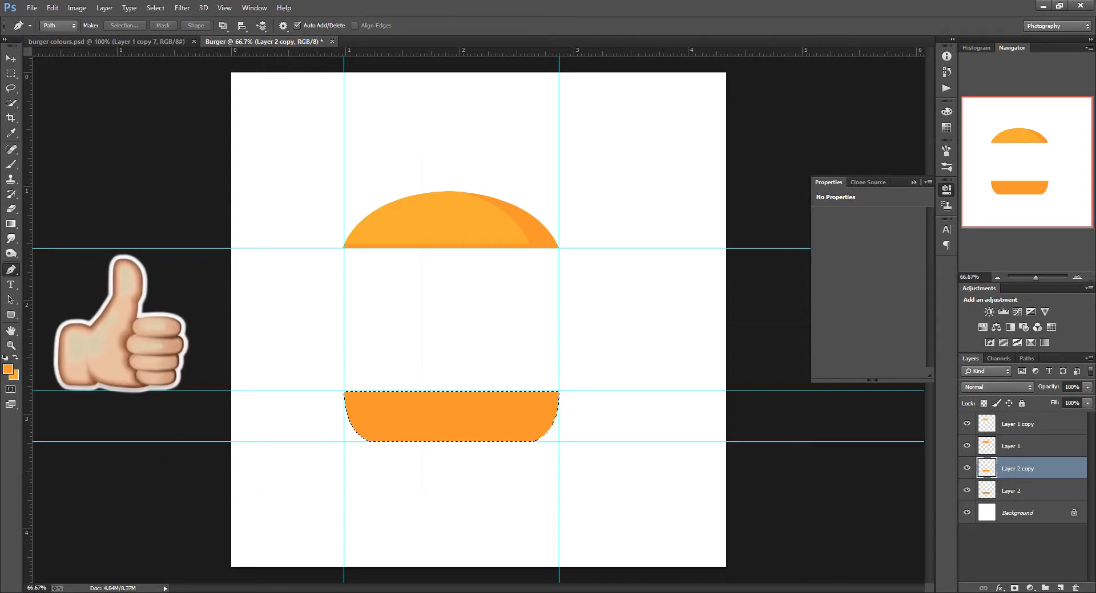
key("alt+BackSpace")
key("ctrl+t")
mouse_move(559, 442)
left_mouse_down()
mouse_move(487, 420)
mouse_move(503, 420)
left_mouse_up()
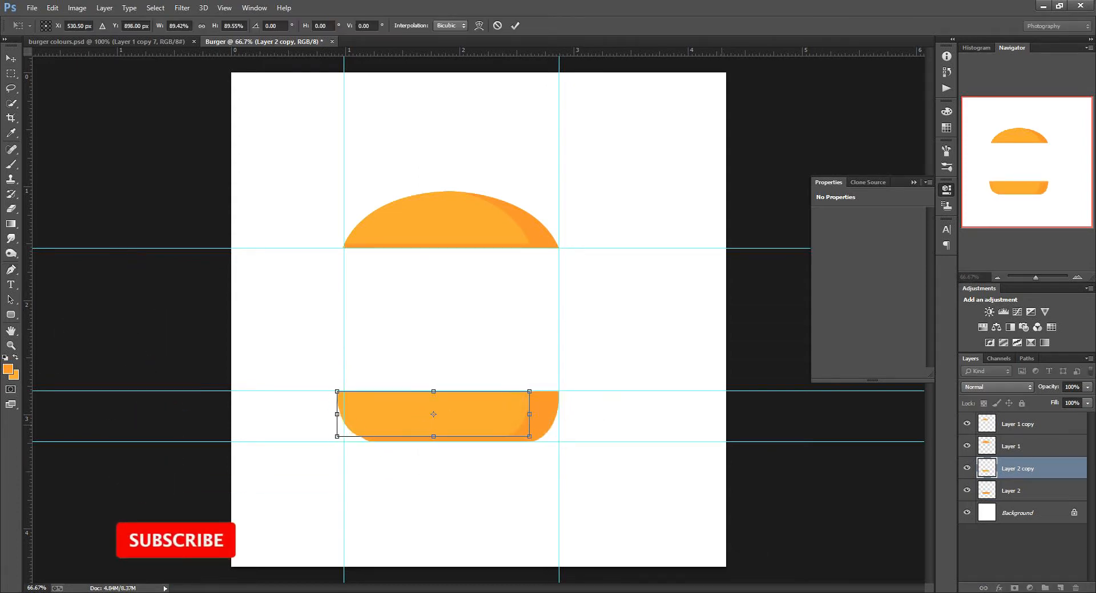
key("Return")
- Erase the parts of the lighter bottom bun copy that extend outside the original bottom bun
left_click(1022, 491)
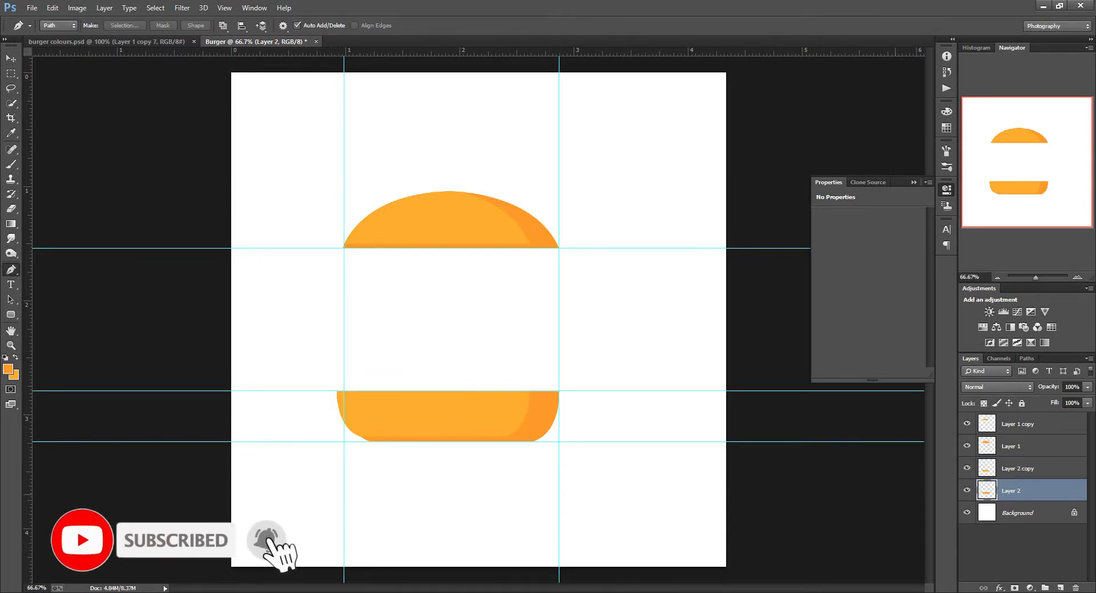
key("ctrl+Return")
key("ctrl+shift+i")
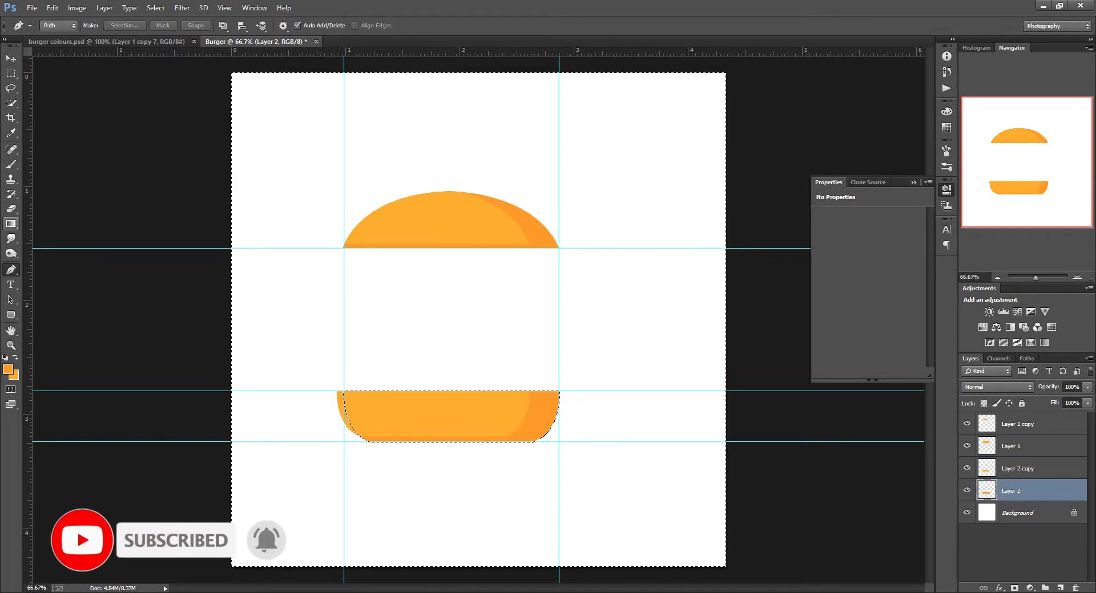
key("e")
left_click(1022, 469)
left_click_drag(336, 396, 368, 451)
key("ctrl+d")
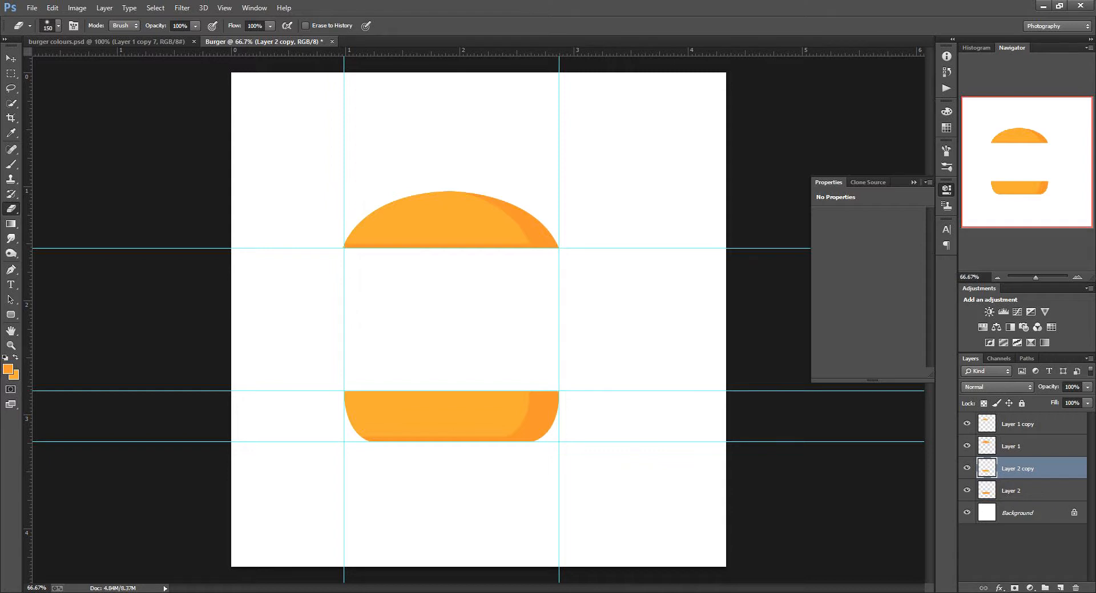
- Set the blend mode of both lighter bun layers, Layer 1 copy and Layer 2 copy, to Luminosity
left_click(1017, 425)
left_click(966, 424)
left_click(966, 424)
left_click(997, 387)
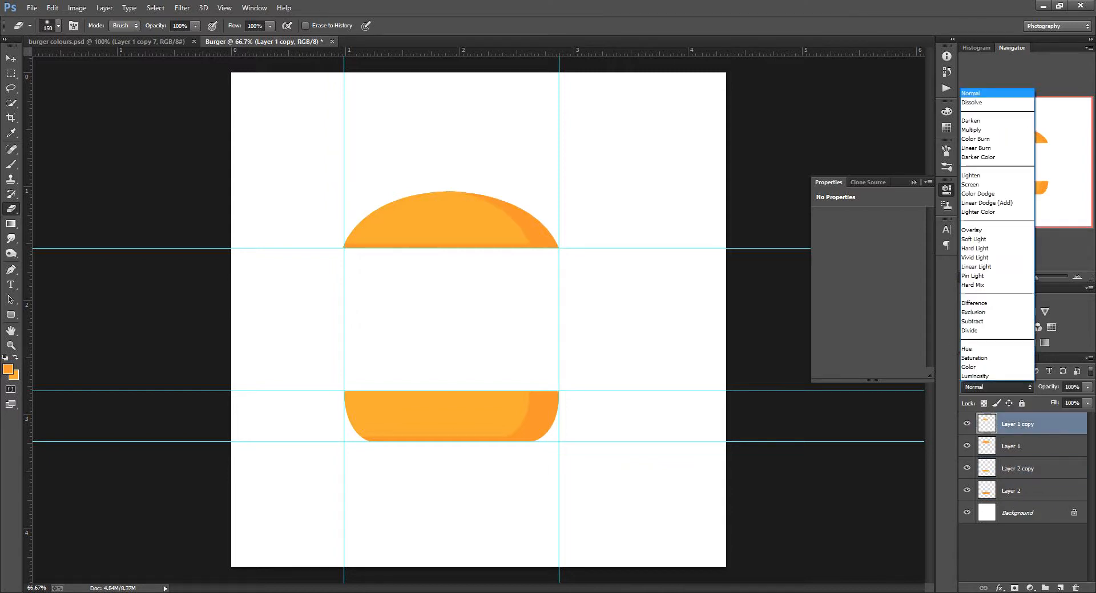
left_click(977, 377)
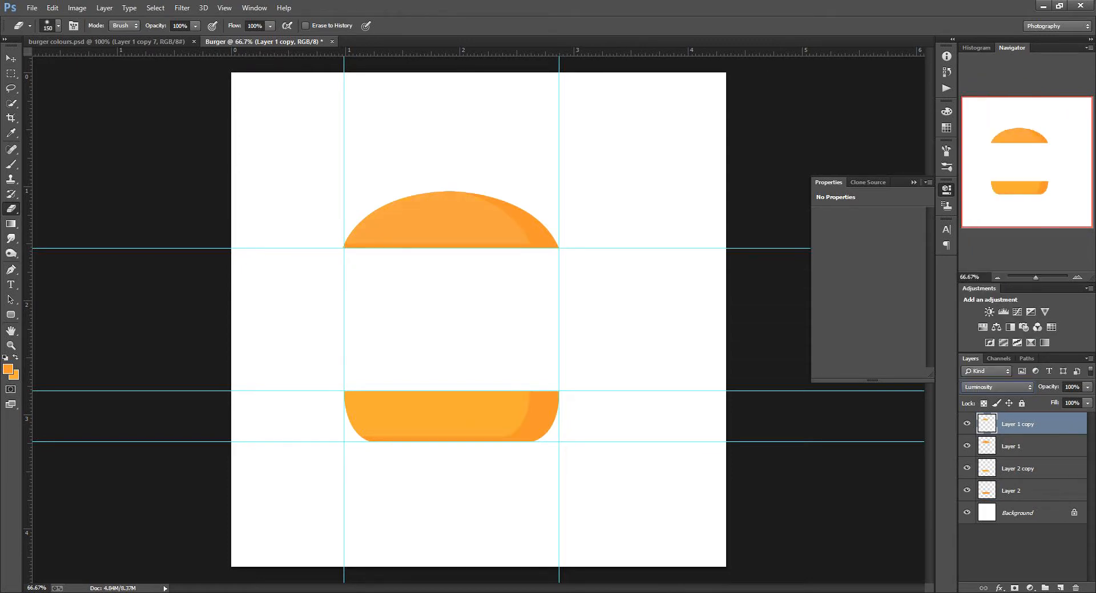
left_click(1017, 469)
left_click(996, 388)
left_click(977, 377)
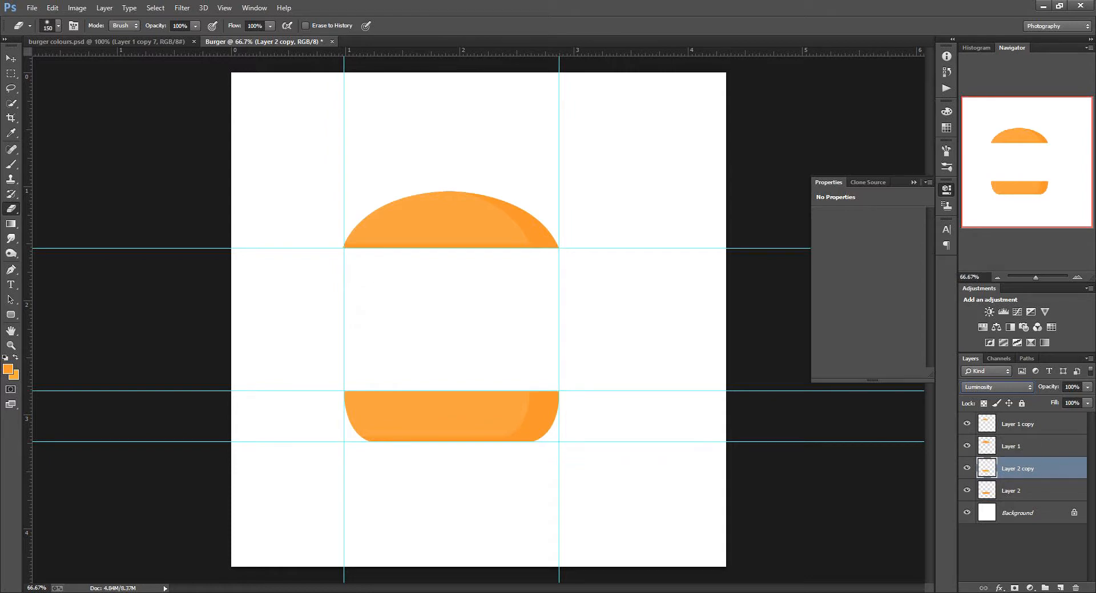
- Sample the lighter red swatch in burger colours.psd as the foreground colour and the deeper red swatch as the background colour
left_click(108, 41)
left_click(8, 369)
left_click(451, 292)
left_click(1042, 376)
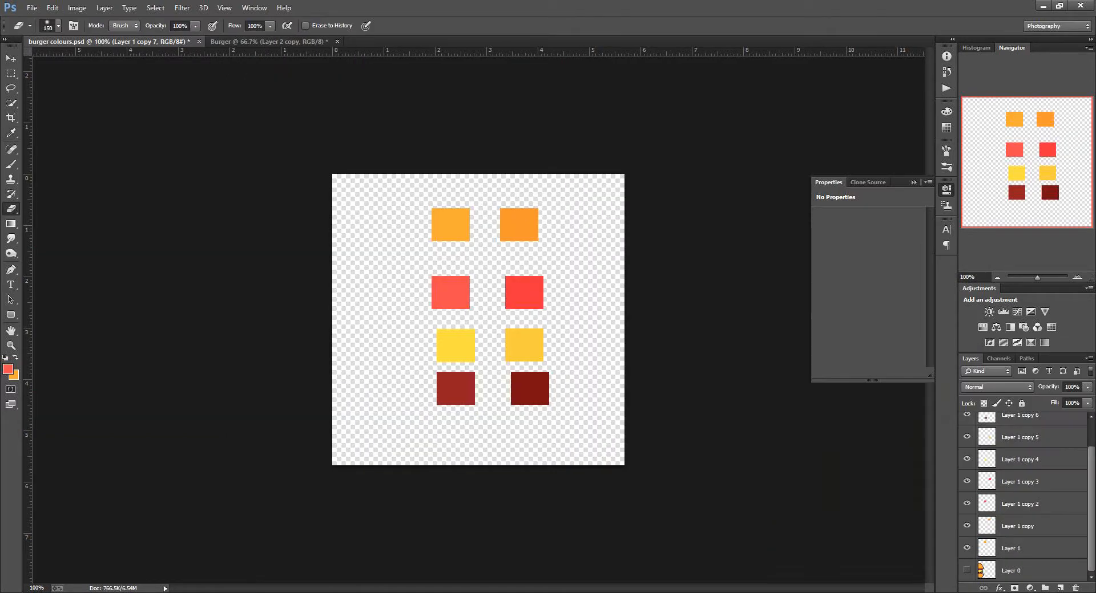
left_click(15, 376)
left_click(524, 292)
left_click(1042, 376)
- In the Burger document, draw a rounded rectangle about 469 by 70 px with 10 px corners along the top bun's lower edge
left_click(268, 41)
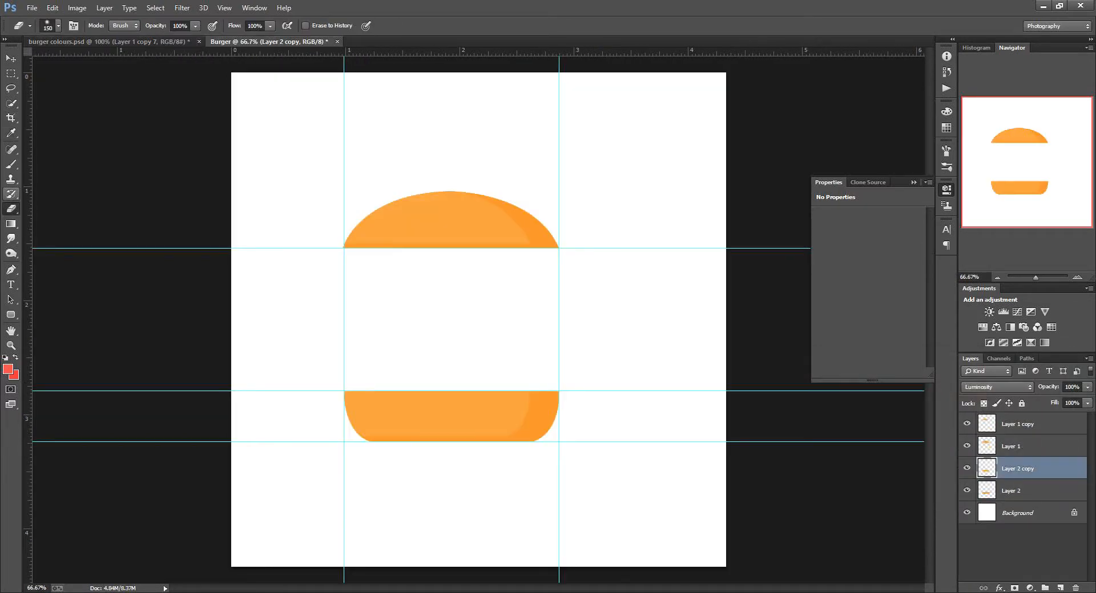
left_click(10, 315)
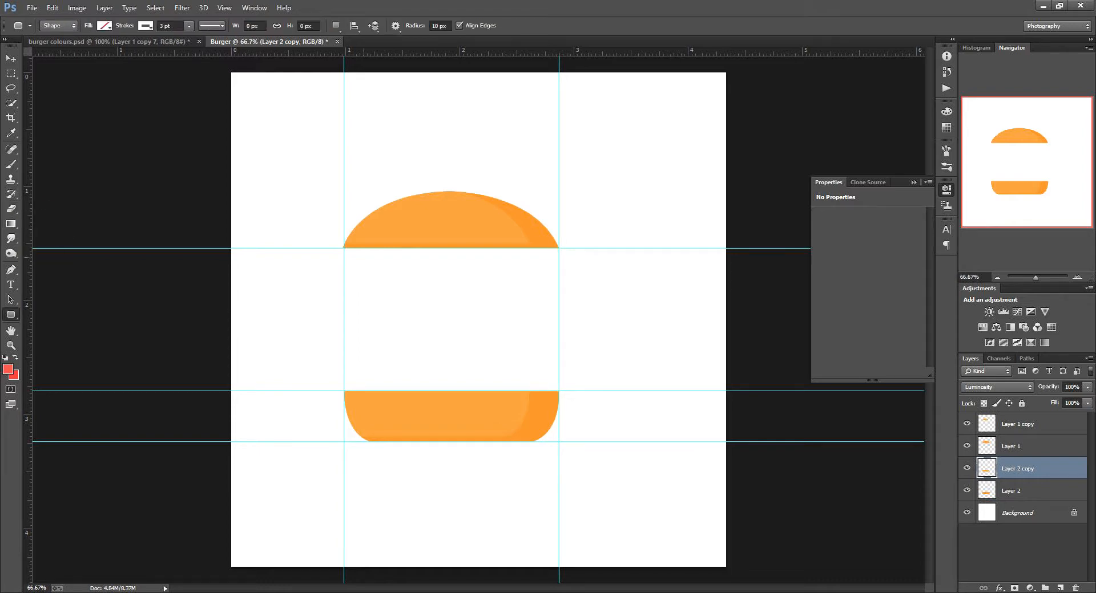
left_click_drag(360, 266, 538, 240)
key("v")
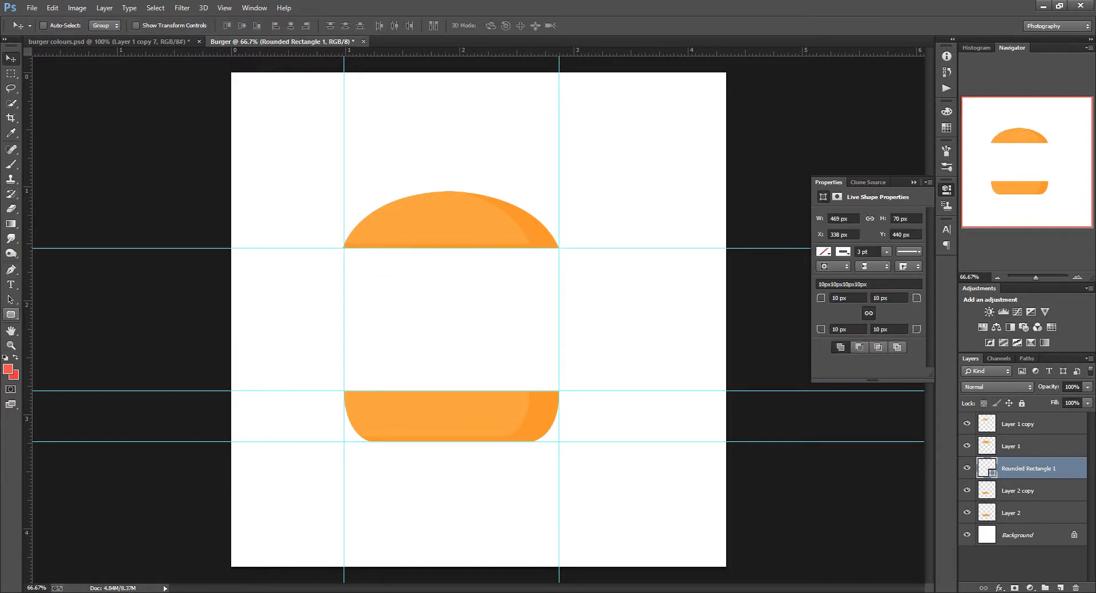
key("u")
- Add anchor points along the rounded rectangle's lower and left edges to make its corners slightly irregular
right_click(10, 270)
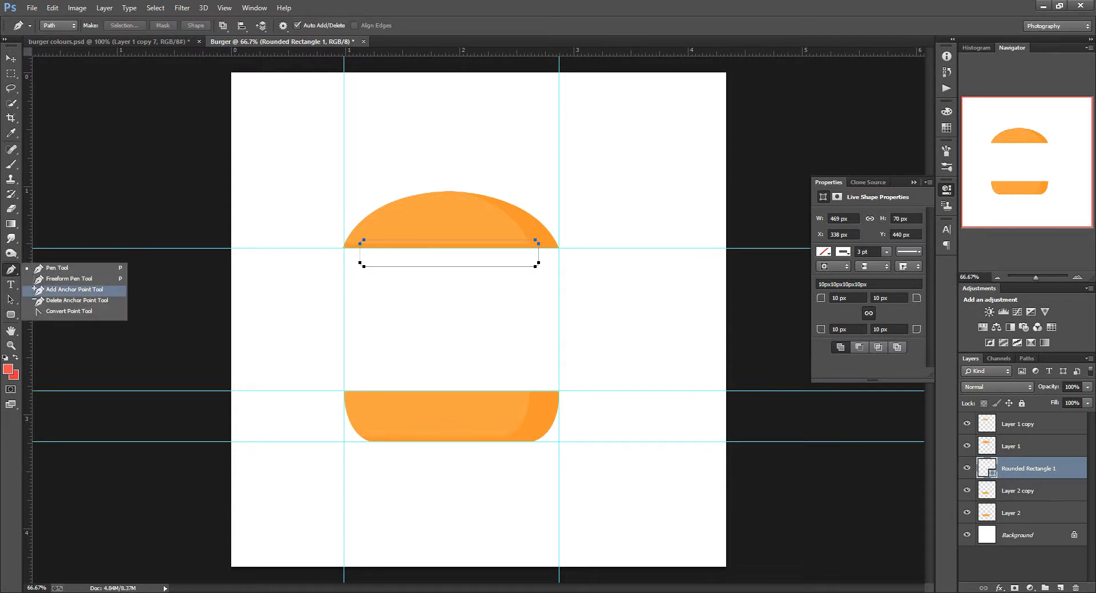
left_click(63, 289)
scroll(367, 265, "up", 5)
left_click(378, 267)
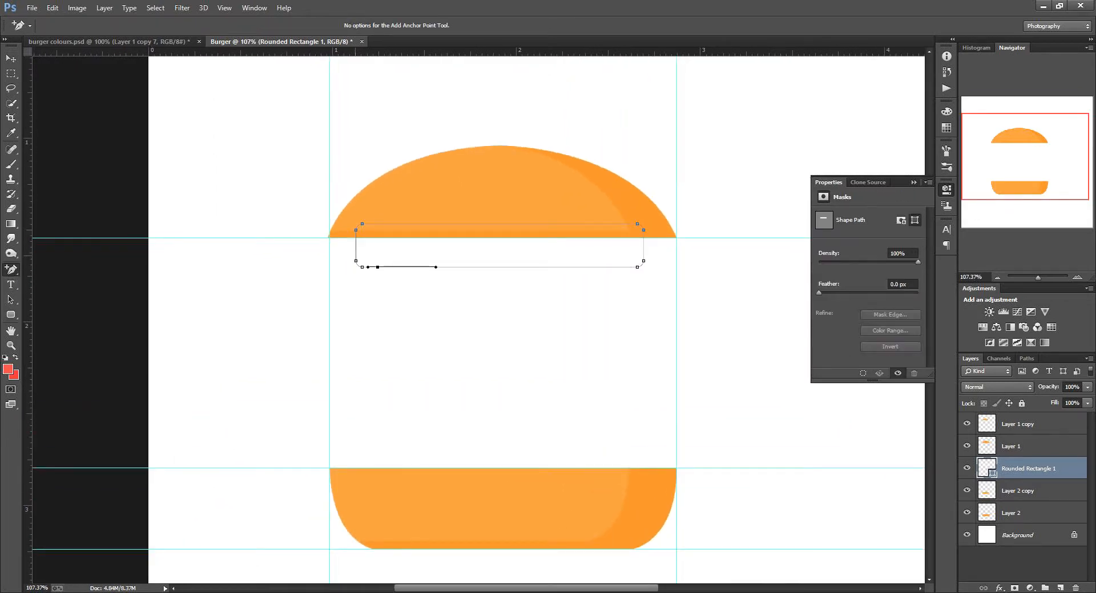
left_click(355, 249)
left_click(635, 267)
- Turn the rectangle's path into a selection and fill its rasterized layer with the lighter red
right_click(534, 254)
left_click(570, 308)
left_click(630, 178)
right_click(1013, 469)
left_click(888, 227)
key("alt+BackSpace")
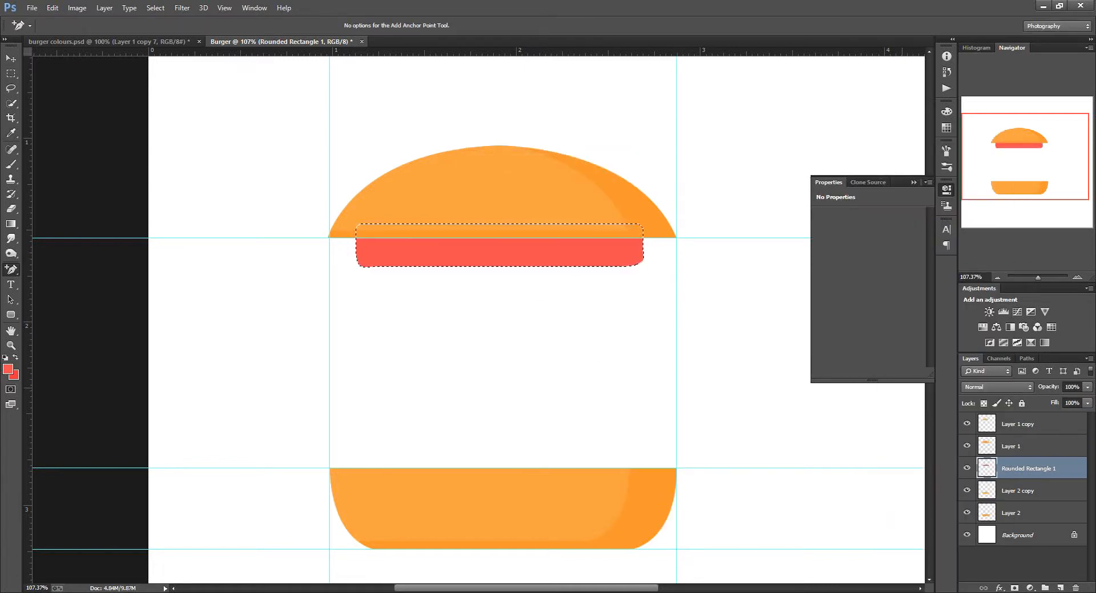
- Duplicate the Rounded Rectangle 1 layer and fill the original underneath with the deeper red
left_click_drag(1028, 472, 1060, 588)
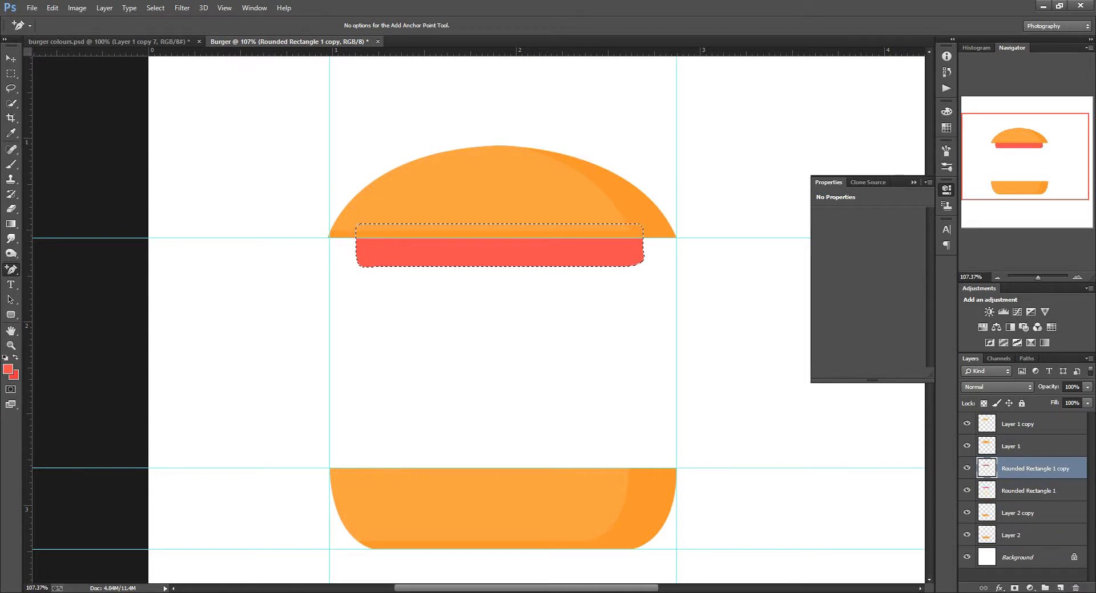
key("ctrl+BackSpace")
key("ctrl+z")
left_click(1028, 491)
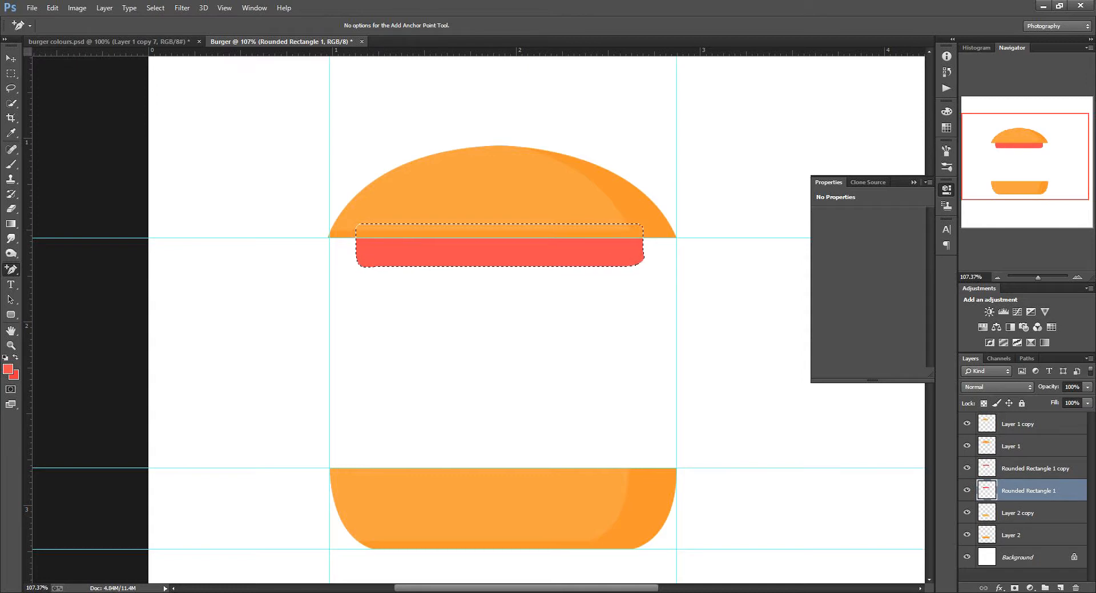
left_click(1035, 469)
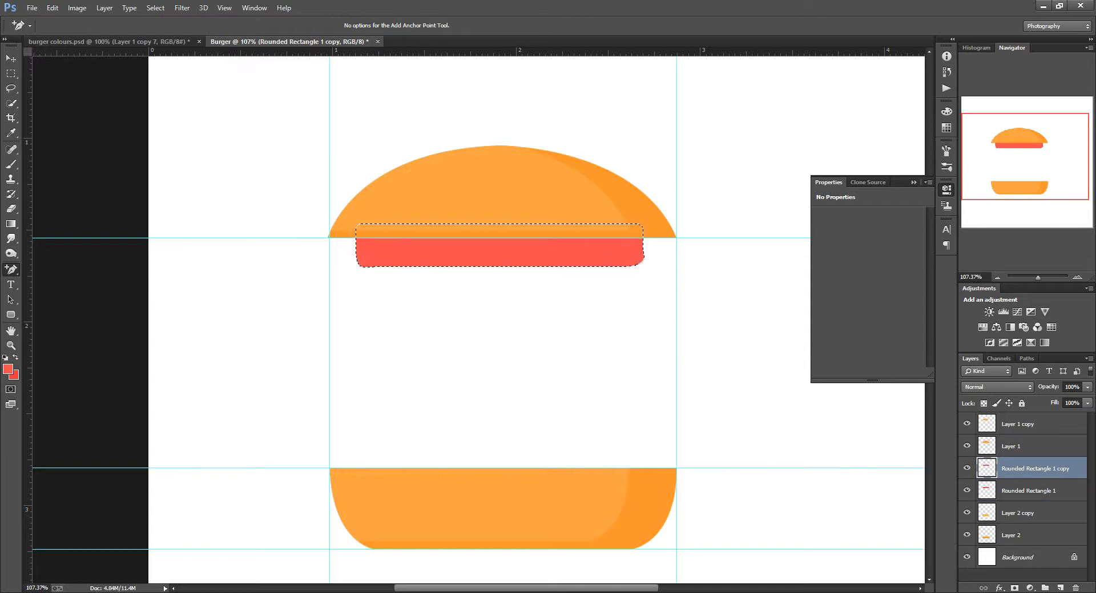
- Shift the lighter red copy left to the bun's left guide and erase the part extending outside the original rectangle
key("v")
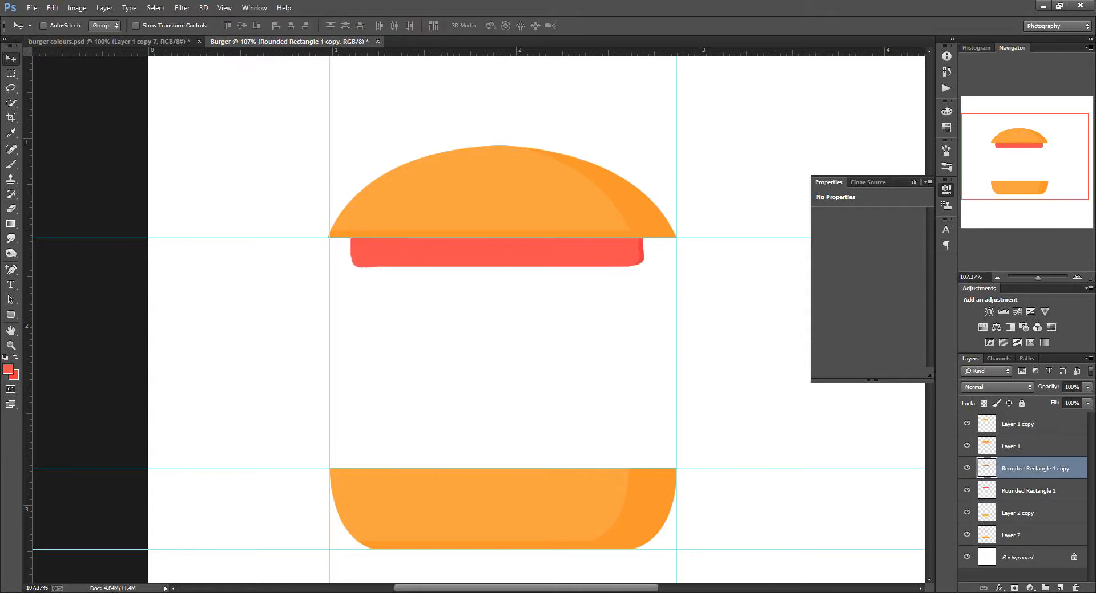
left_click_drag(497, 252, 475, 252)
left_click(986, 490, "ctrl")
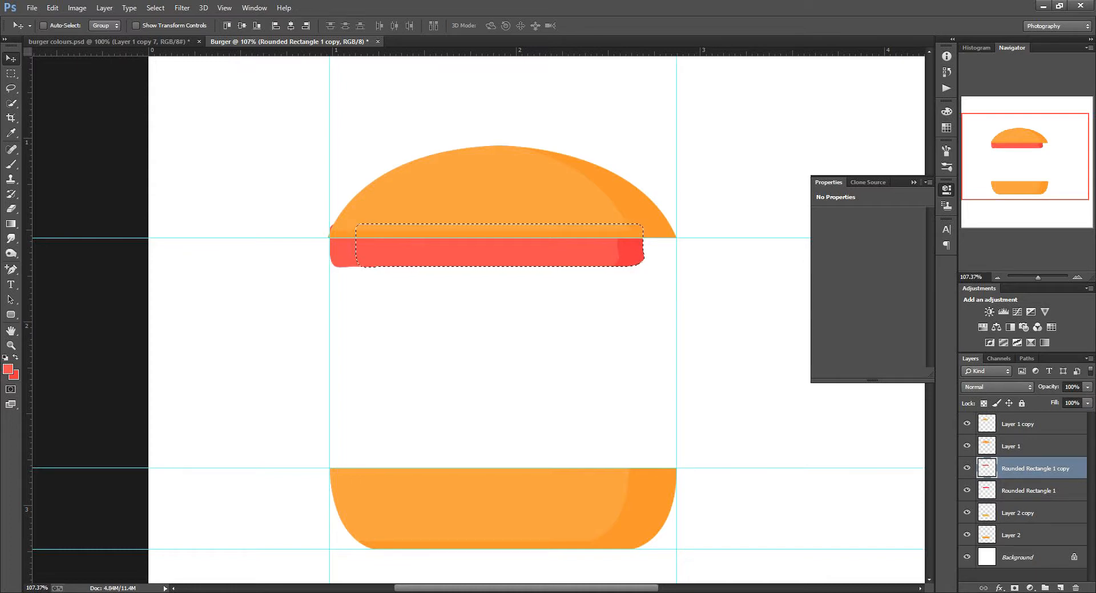
key("ctrl+shift+i")
left_click(1015, 491)
key("e")
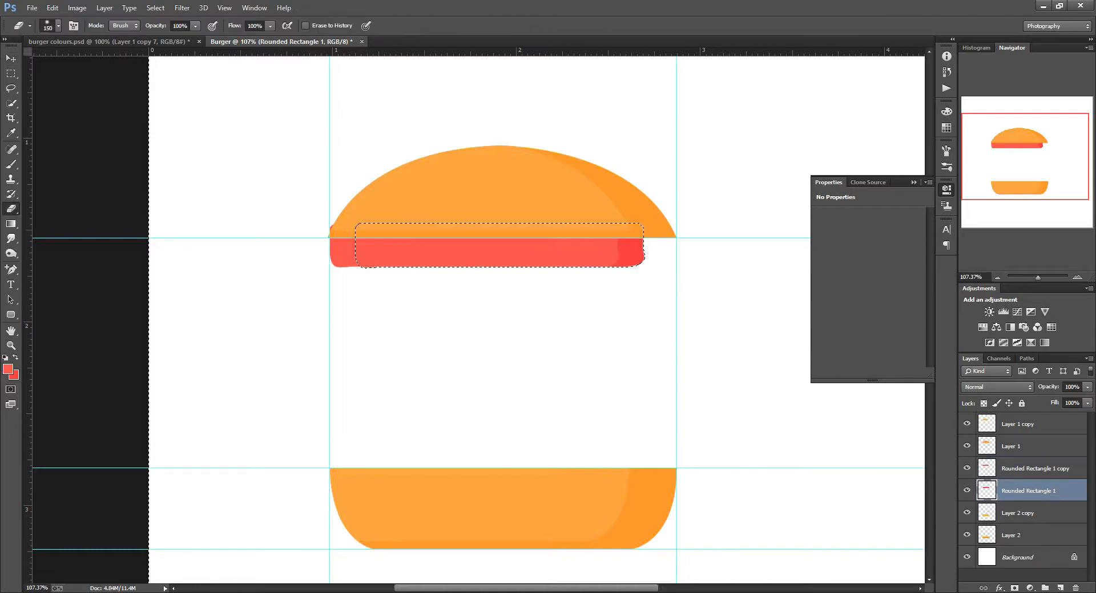
left_click(1027, 468)
left_click_drag(336, 232, 344, 268)
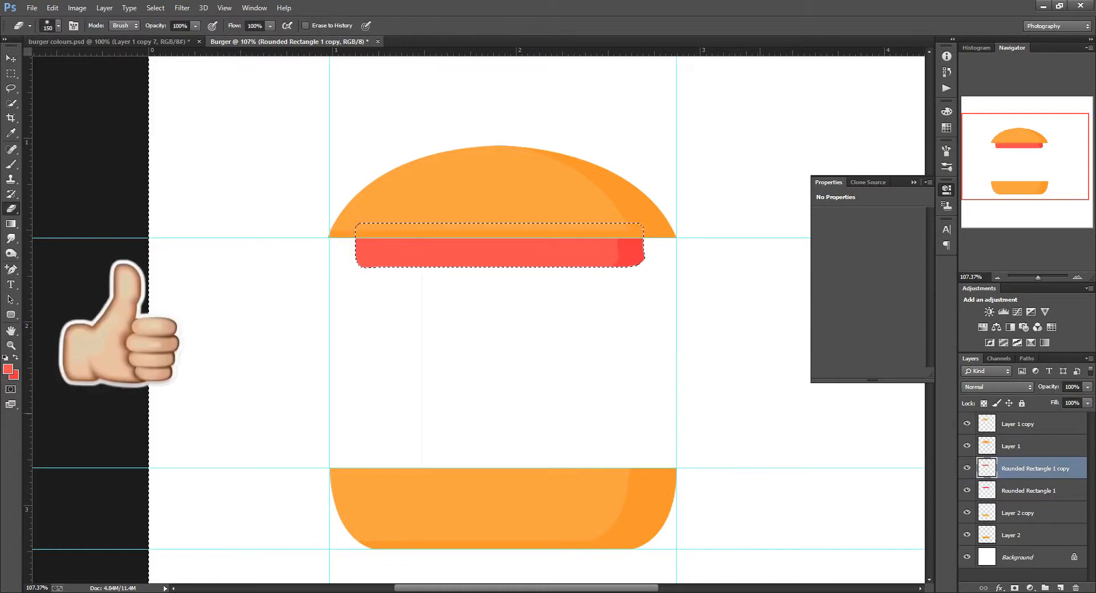
key("ctrl+d")
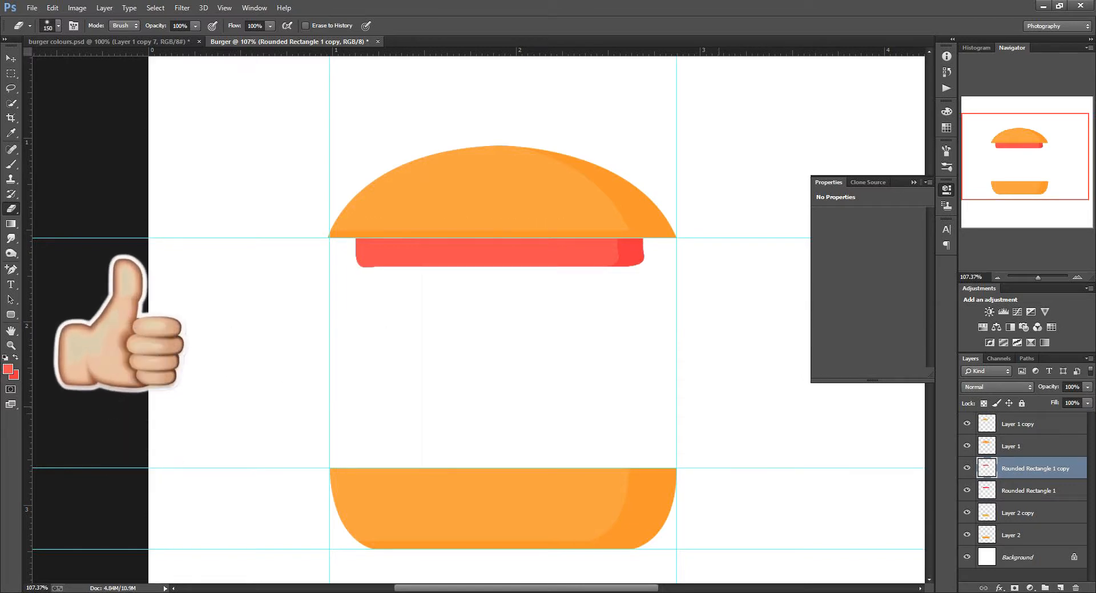
- Put the top bun, bottom bun and red rectangle layer pairs into separate groups, and check the groups by toggling their visibility
left_click(1027, 446)
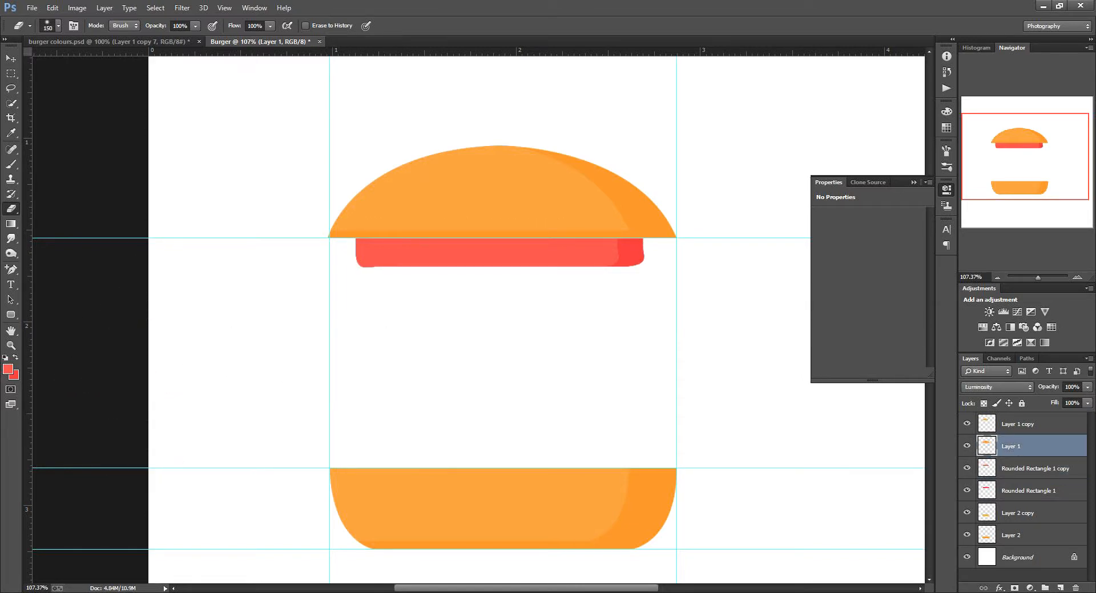
left_click(1028, 424, "shift")
left_click_drag(1027, 425, 1045, 589)
left_click(1027, 482)
left_click(1027, 504, "shift")
left_click_drag(1027, 504, 1045, 588)
left_click(1027, 437)
left_click(1027, 459, "shift")
left_click_drag(1027, 460, 1045, 588)
left_click(967, 432)
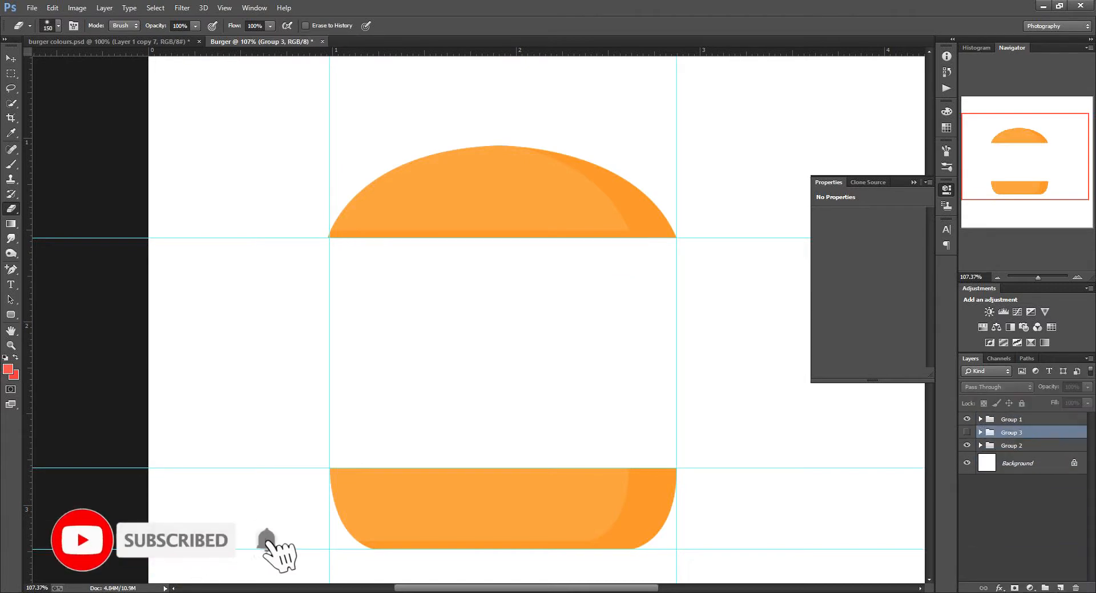
left_click(967, 419)
left_click(966, 419)
left_click(966, 432)
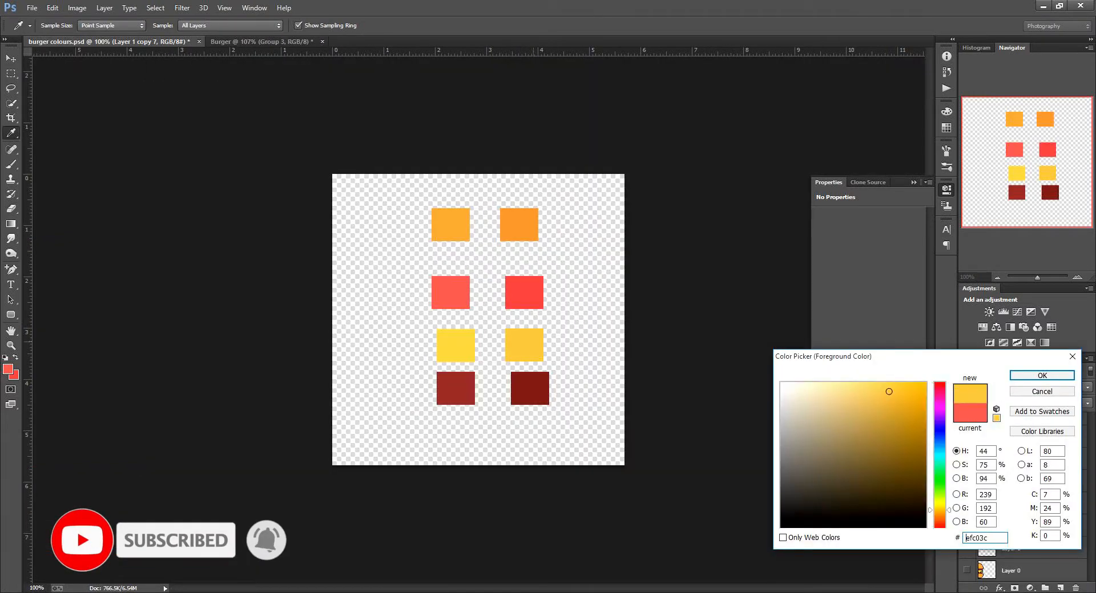
- Set the darker yellow swatch as foreground colour and the lighter yellow as background colour, and return to the Burger document
key("Return")
key("e")
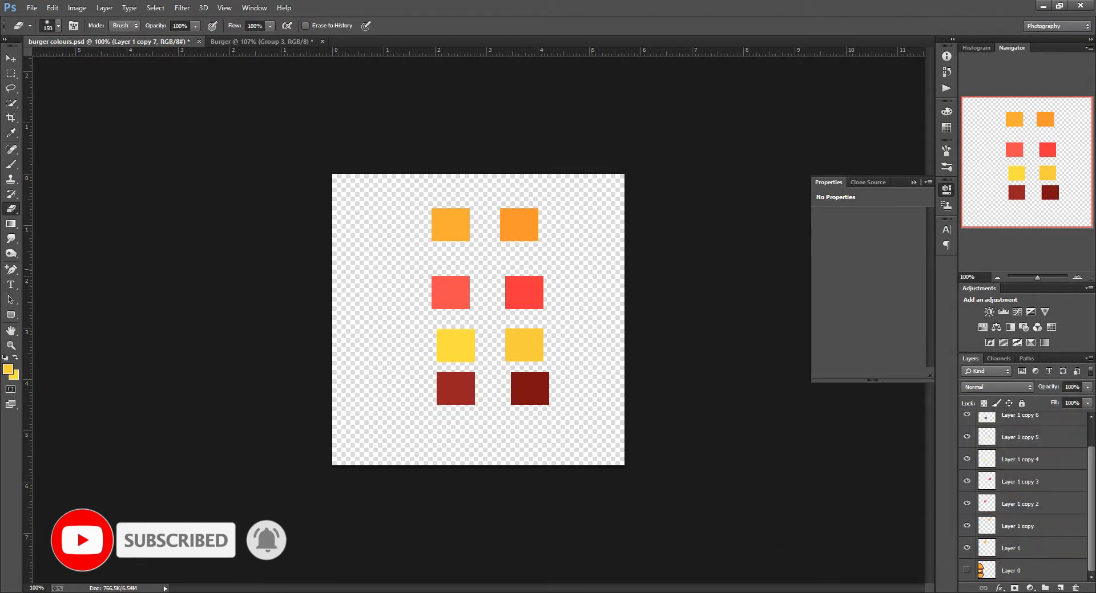
left_click(261, 42)
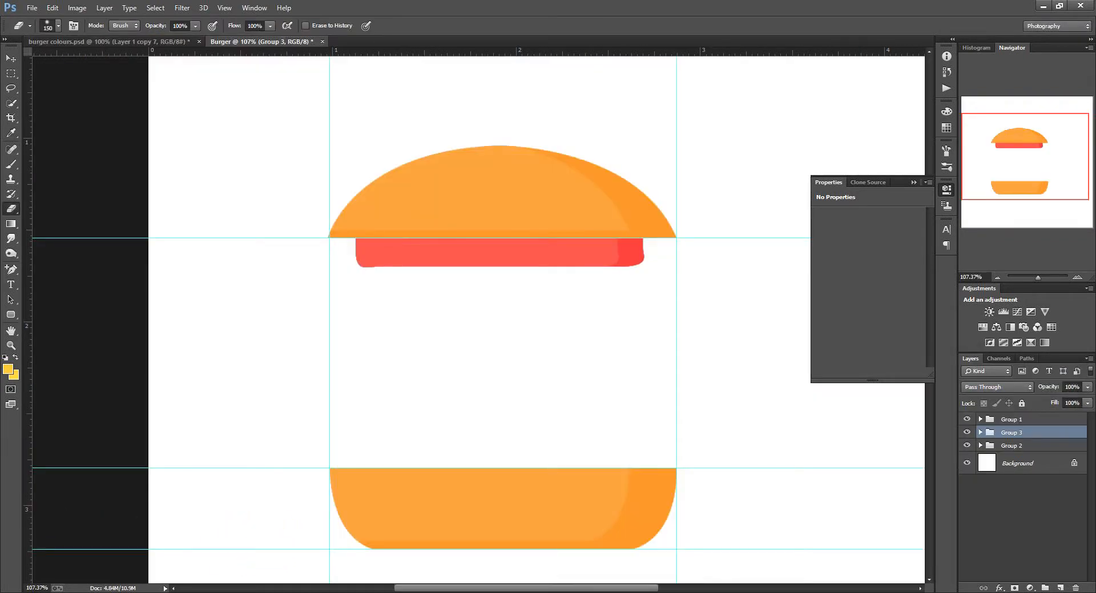
- Add a new layer above Group 3 and start a Pen tool path at the red layer's left edge
key("p")
left_click(1031, 446)
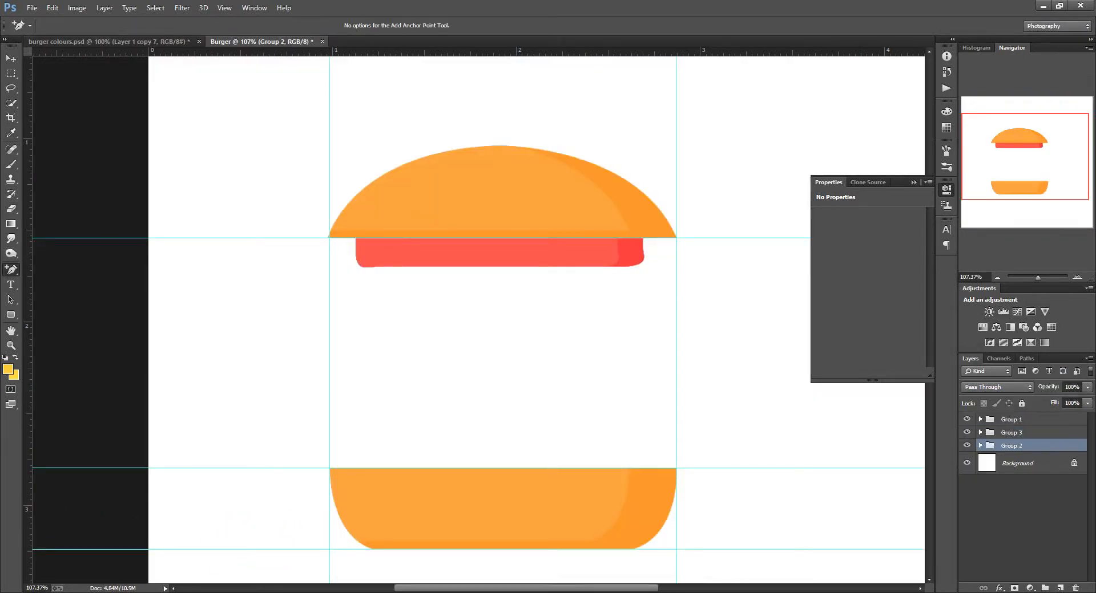
left_click(1032, 433)
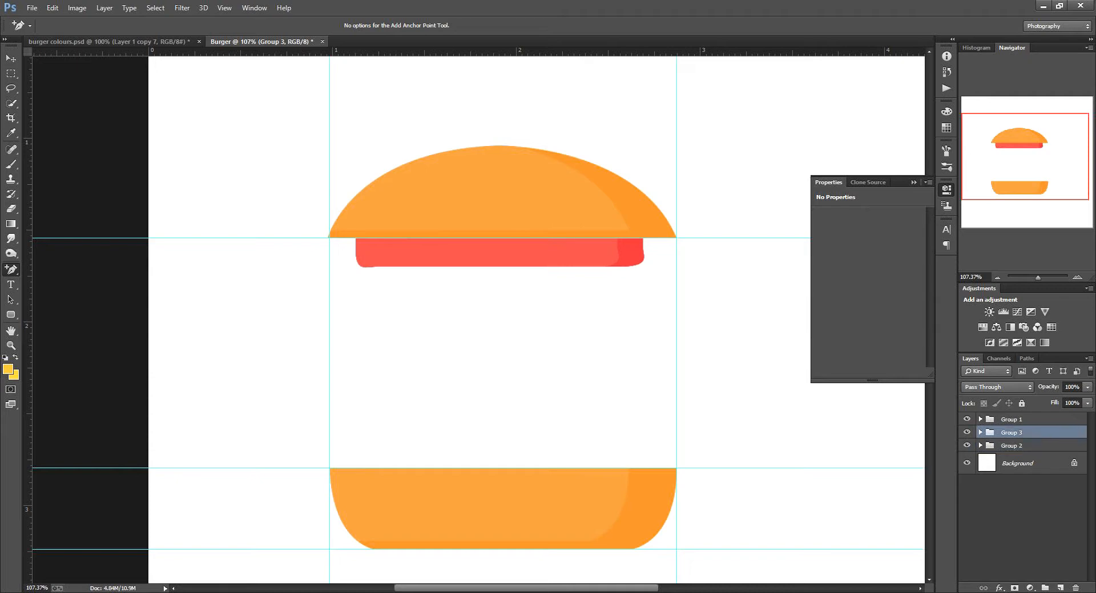
left_click(1060, 588)
right_click(11, 270)
left_click(55, 268)
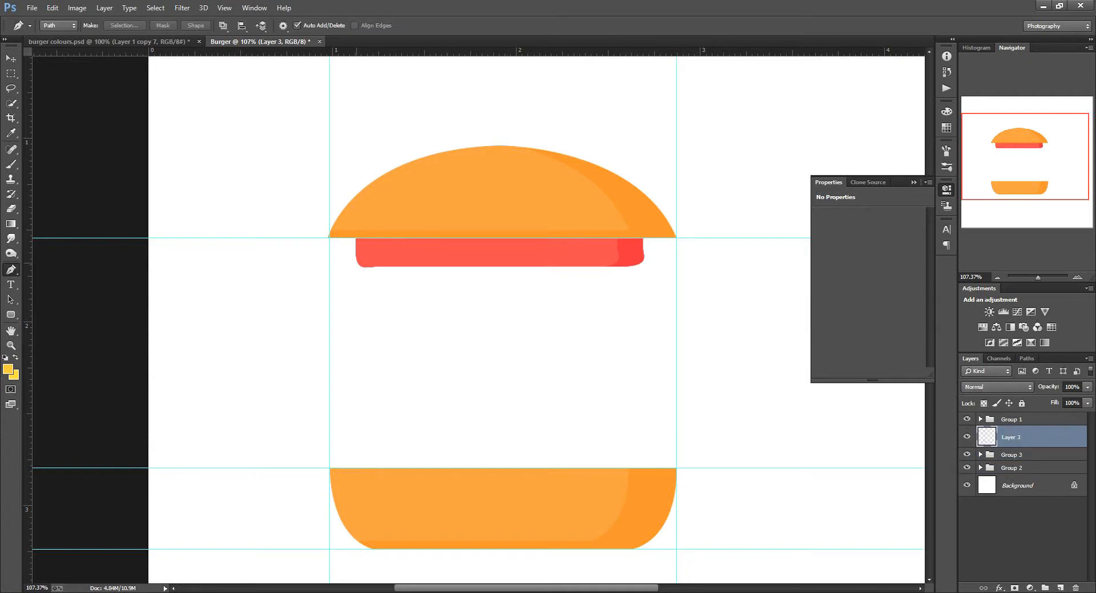
left_click(355, 257)
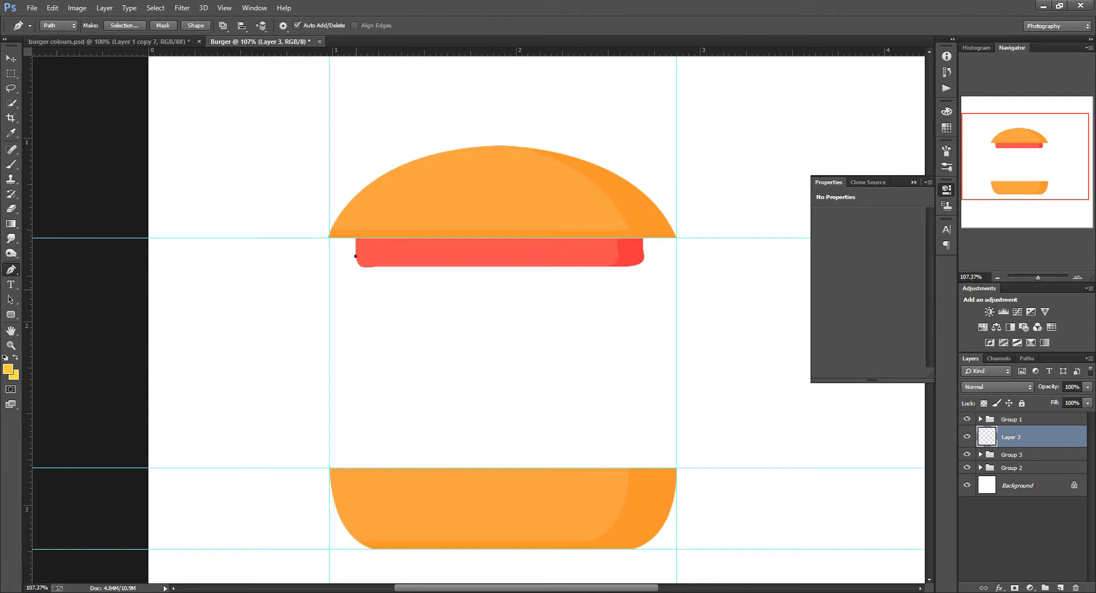
left_click_drag(362, 295, 364, 289)
key("ctrl+z")
- Check the reference artwork on Layer 0 in burger colours.psd, hide it again and return to the Burger document
key("ctrl+Tab")
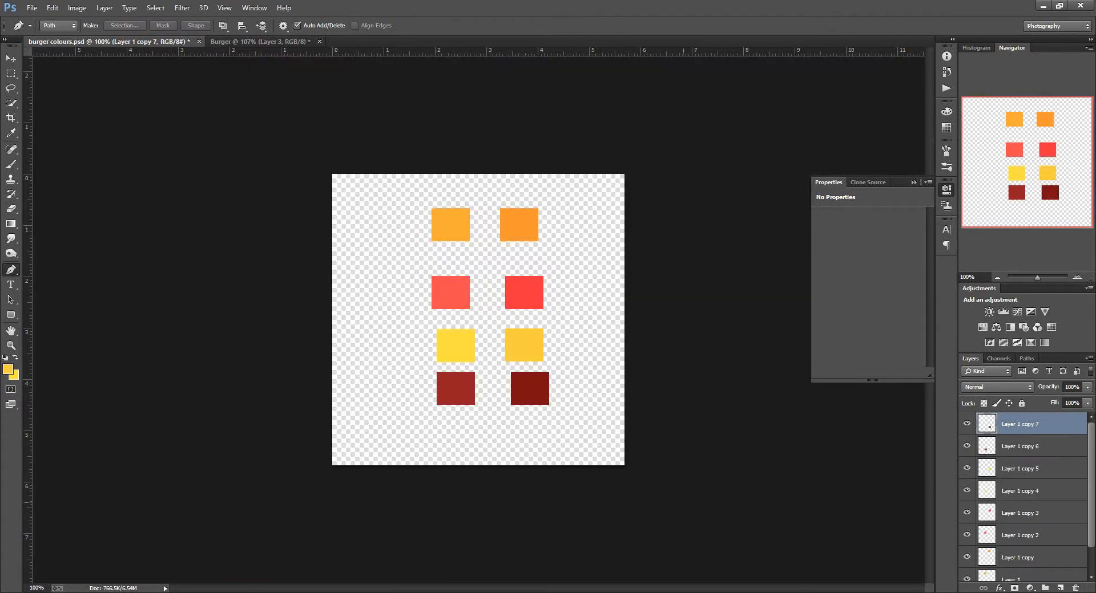
scroll(1021, 497, "down", 2)
left_click(966, 570)
left_click(967, 570)
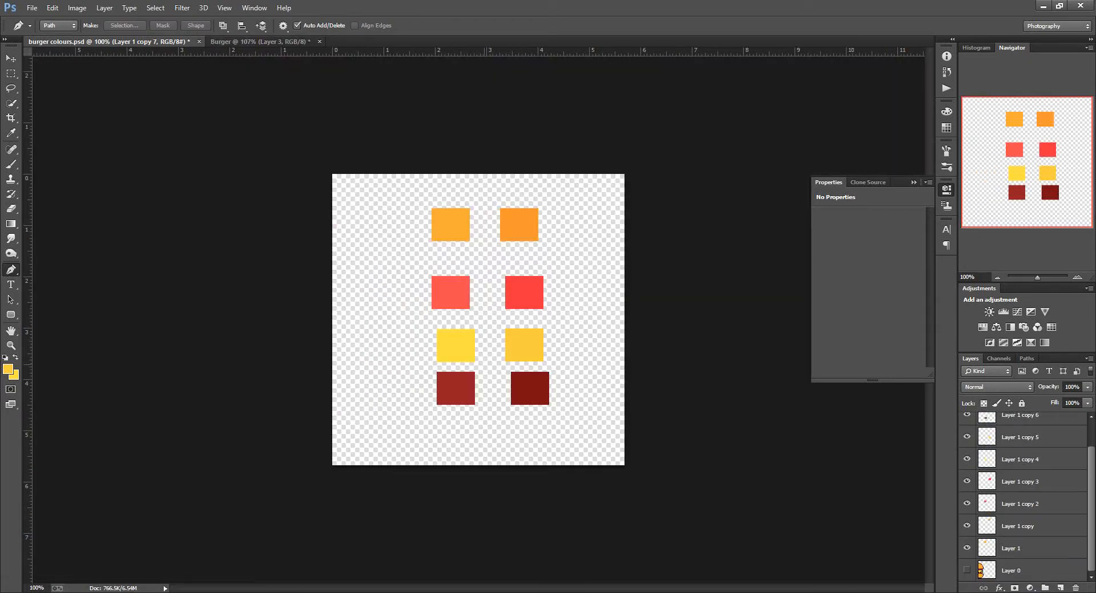
key("ctrl+Tab")
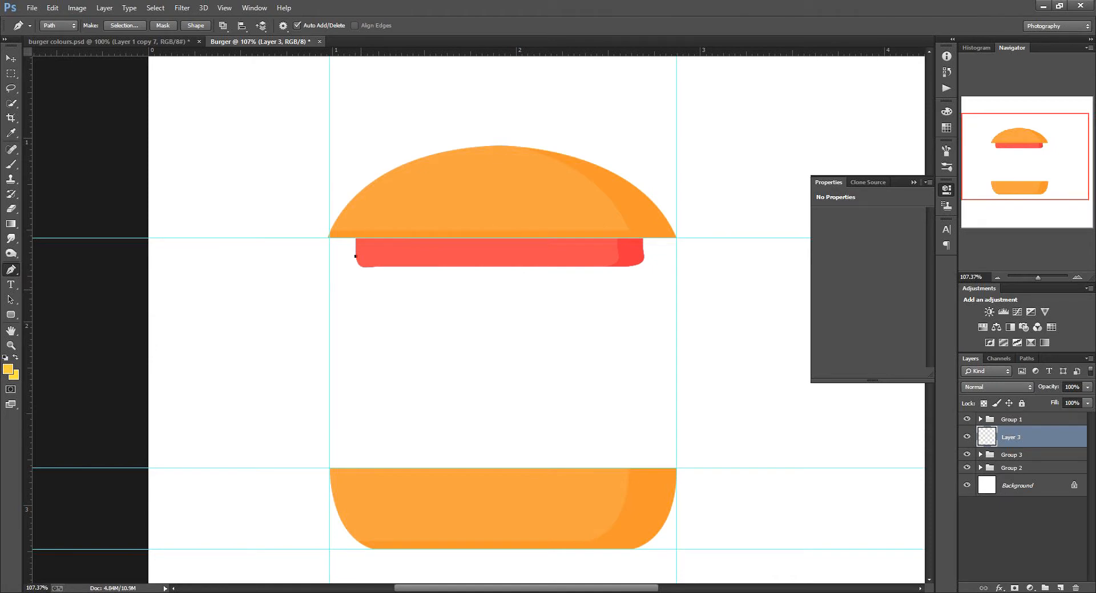
- Draw the cheese slice outline with a rounded drip towards its right side, aligning the lower edge to a new horizontal guide
left_click_drag(359, 289, 385, 285)
left_click_drag(453, 51, 457, 289)
left_click(561, 290)
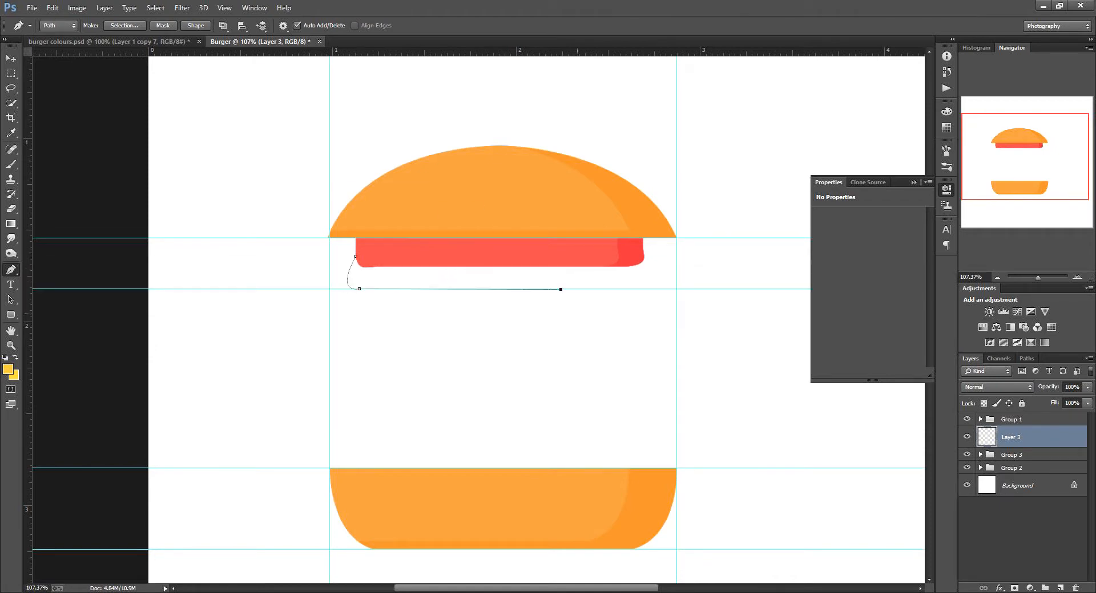
key("ctrl+z")
left_click(544, 289)
left_click_drag(586, 321, 599, 304)
left_click_drag(657, 271, 672, 280)
- Convert the cheese path into a selection and fill it with the darker yellow on Layer 3
right_click(460, 275)
left_click(485, 330)
key("Return")
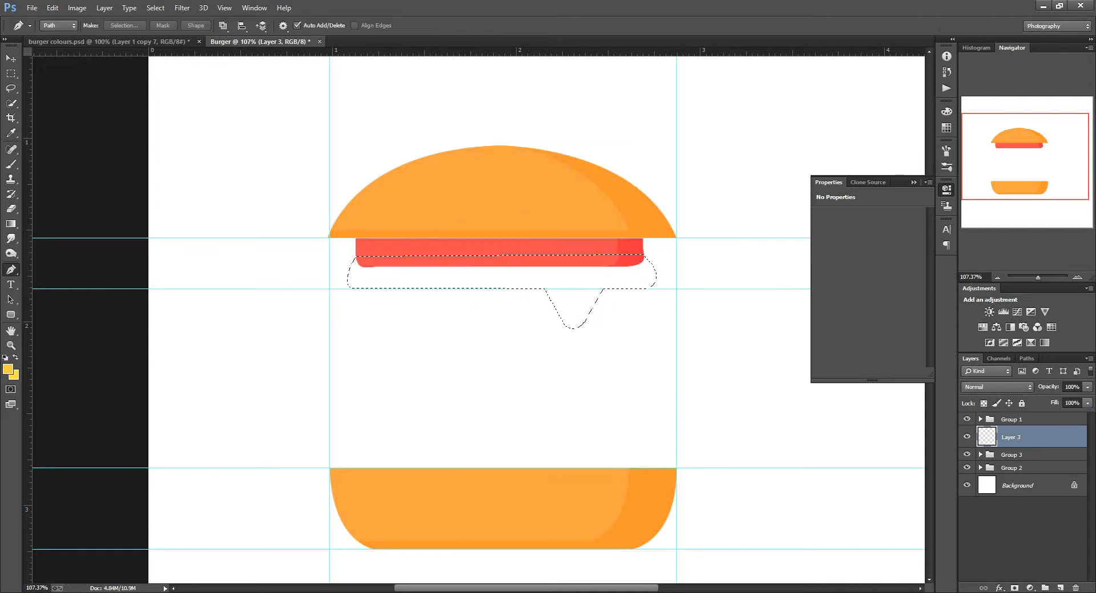
key("alt+BackSpace")
key("ctrl+BackSpace")
key("alt+BackSpace")
- Fill the same cheese selection with the lighter yellow on a new layer above Layer 3, and deselect
left_click(1060, 589)
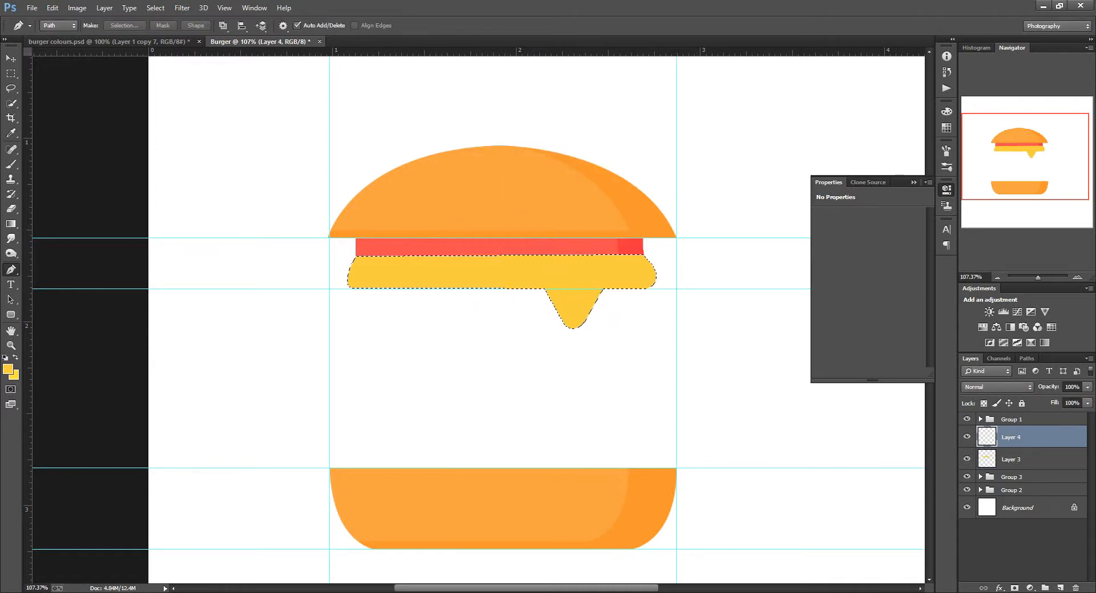
key("ctrl+BackSpace")
key("ctrl+d")
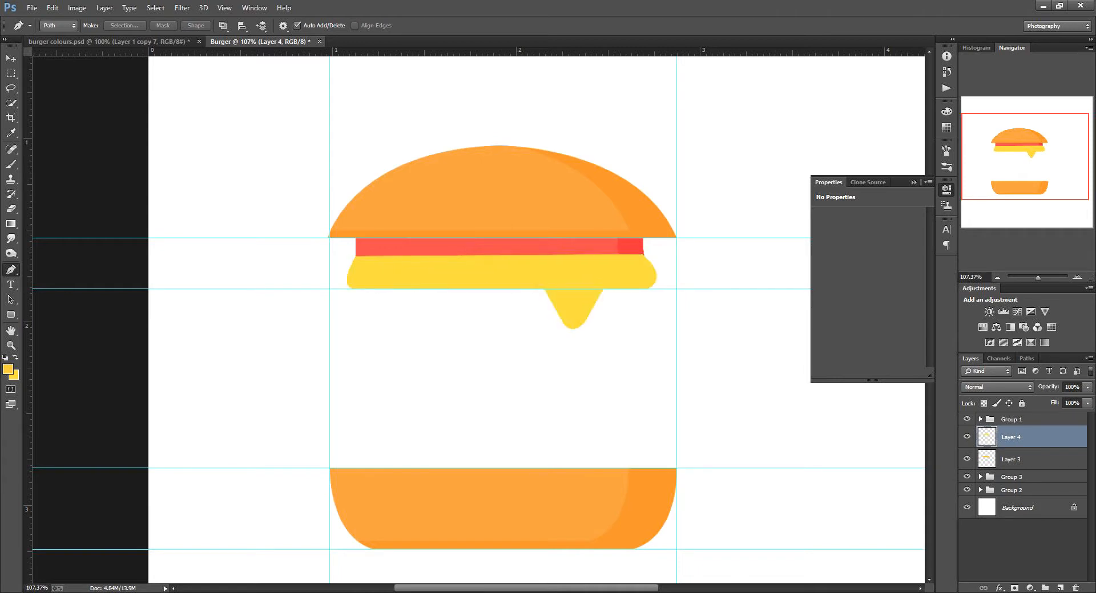
- Nudge the lighter yellow cheese layer about 20 px to the left of the darker one
left_click(11, 58)
key("Left")
key("Left")
key("Left")
key("Left")
key("Left")
key("Left")
key("Left")
key("Left")
key("Left")
key("Left")
key("Left")
key("Left")
key("Left")
key("Left")
key("Left")
key("Left")
key("Left")
key("Left")
key("Left")
key("Left")
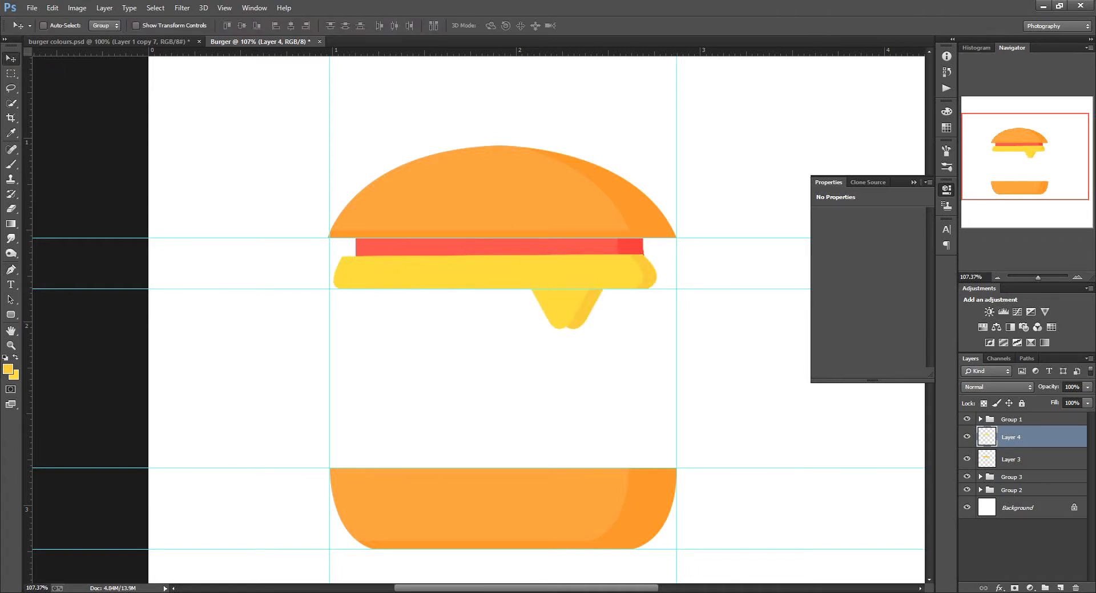
- Erase the parts of the lighter cheese layer that extend outside the darker cheese shape on Layer 3
left_click(986, 459, "ctrl")
key("ctrl+shift+i")
key("e")
left_click_drag(338, 255, 309, 314)
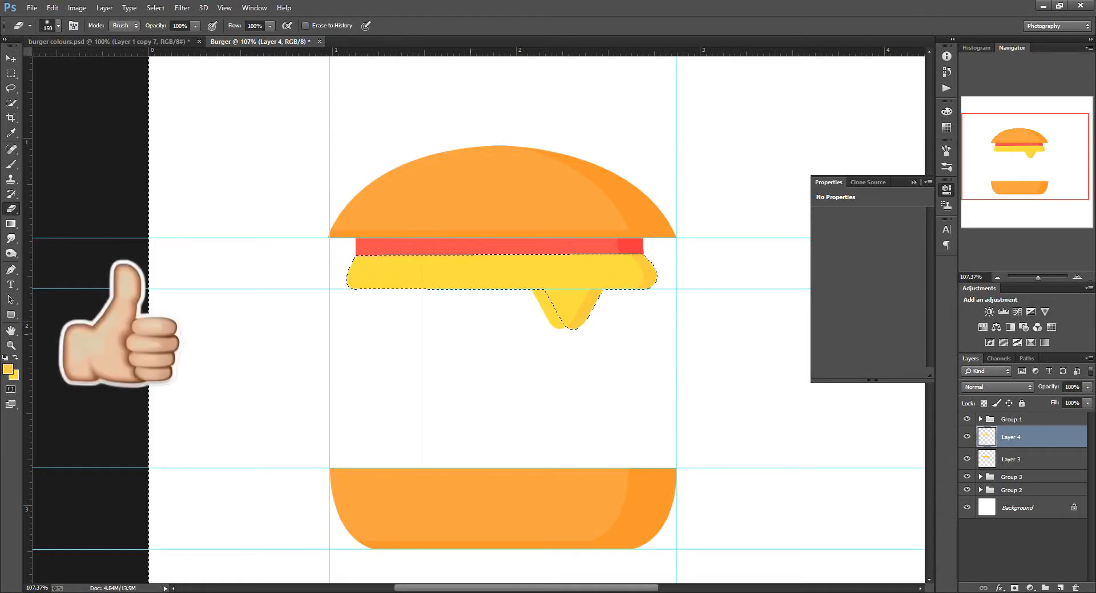
left_click_drag(516, 319, 563, 375)
key("ctrl+d")
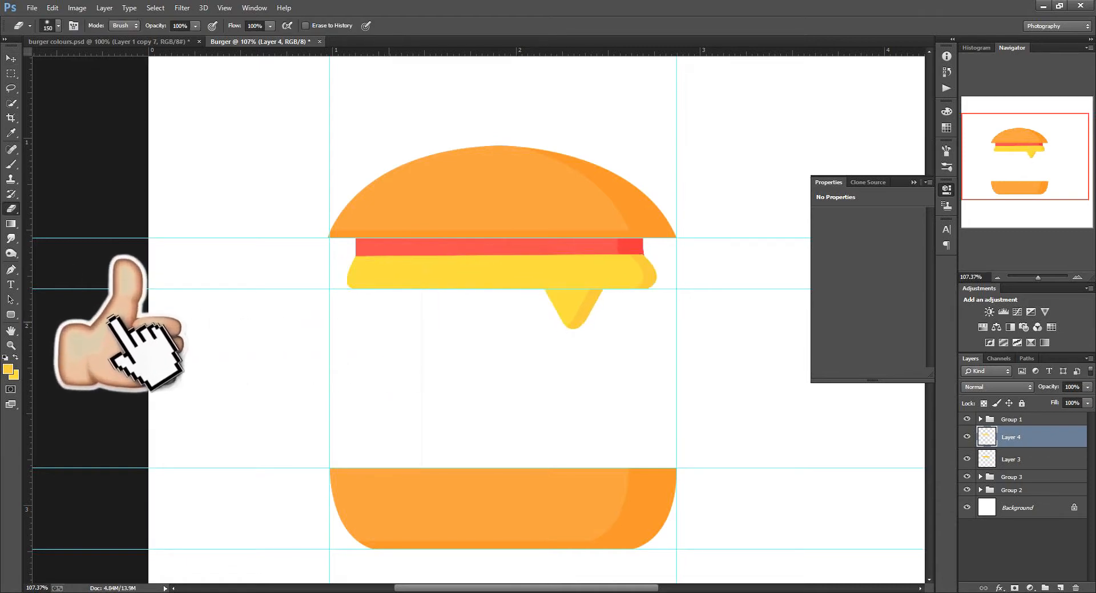
- Group the two cheese layers, Layer 3 and Layer 4, and add a new empty layer above the group
left_click(1032, 459, "shift")
left_click_drag(1032, 460, 1045, 589)
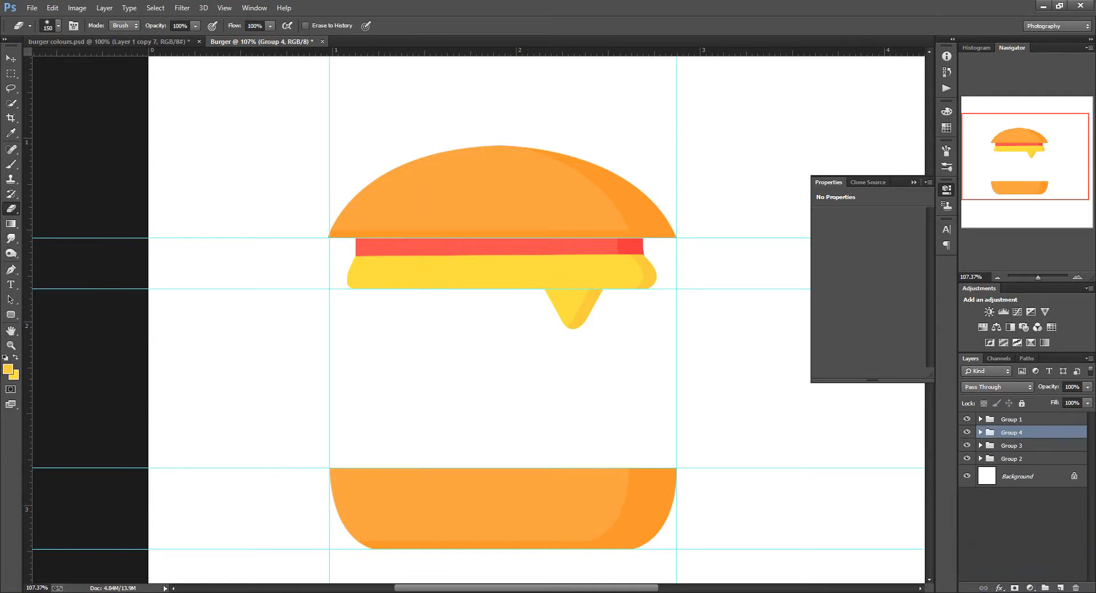
left_click(1060, 588)
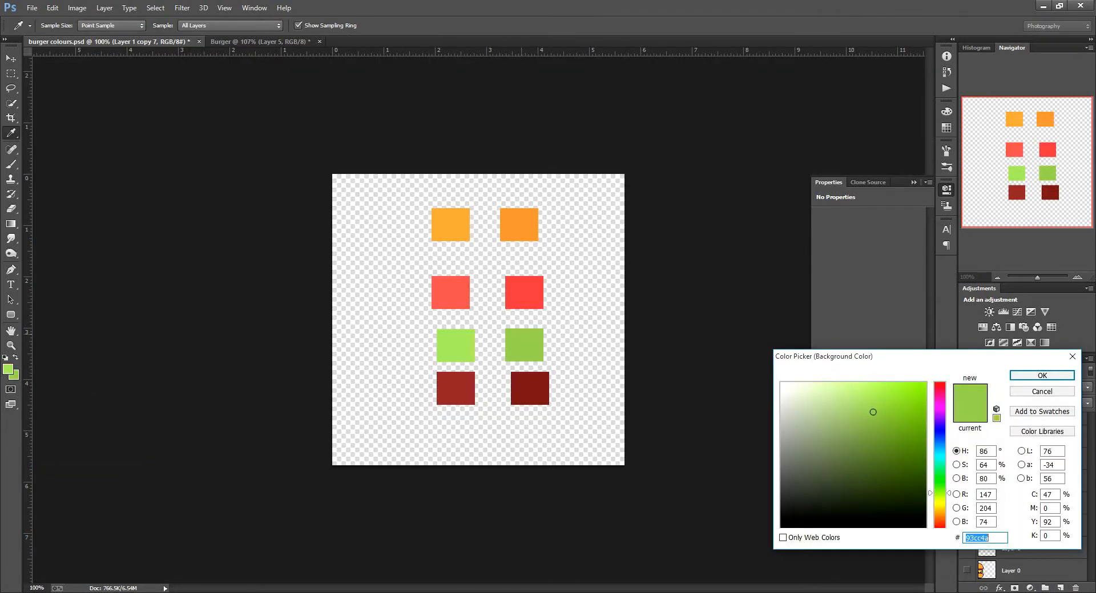
- Set the background colour to darker green 93cc4a and trace a closed, wavy lettuce path below the cheese in the Burger document
key("Return")
key("ctrl+Tab")
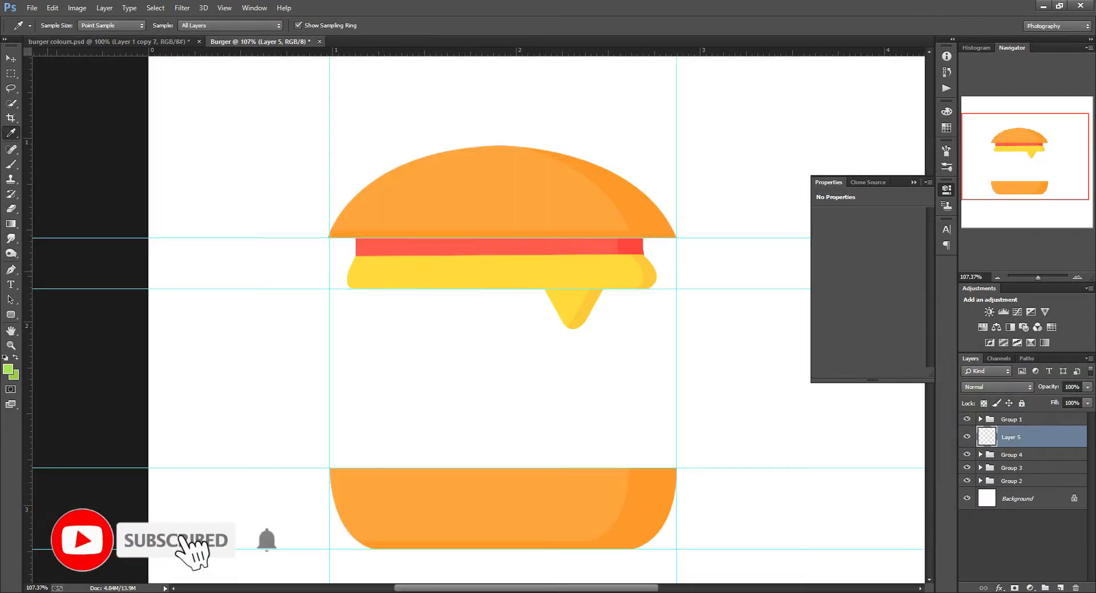
key("p")
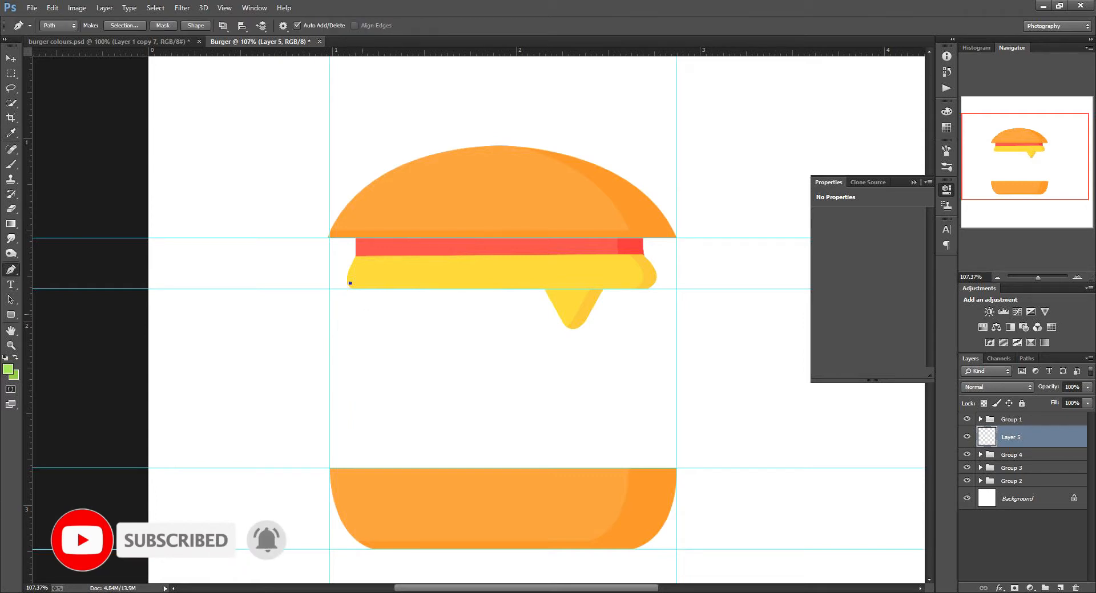
left_click_drag(359, 322, 388, 316)
key("alt")
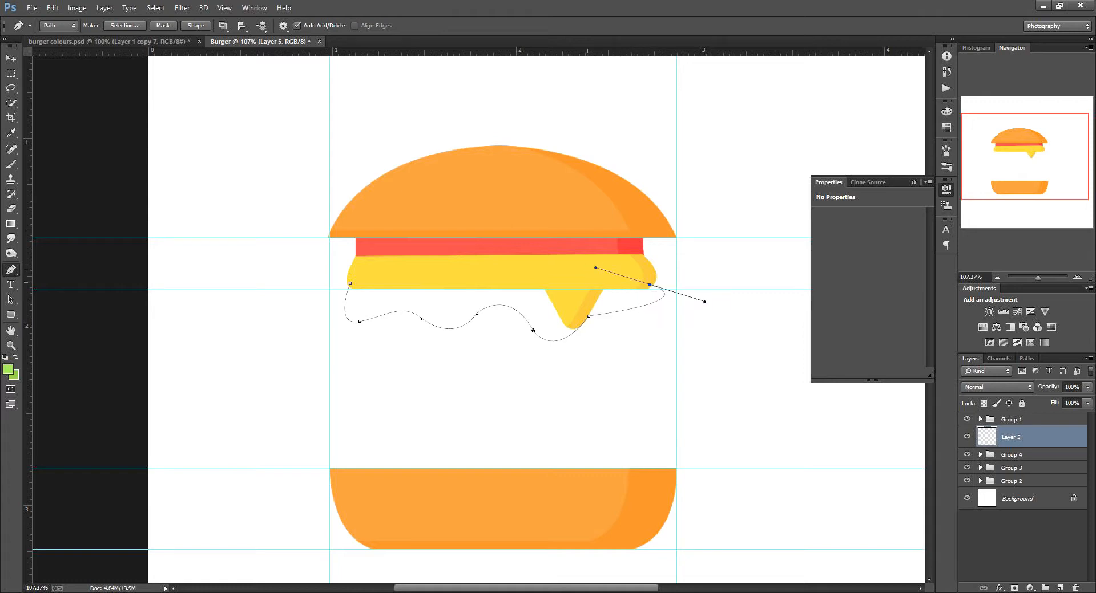
- Convert the lettuce path to a selection, filling it with darker green on Layer 5 and lighter green on a new layer above
right_click(418, 296)
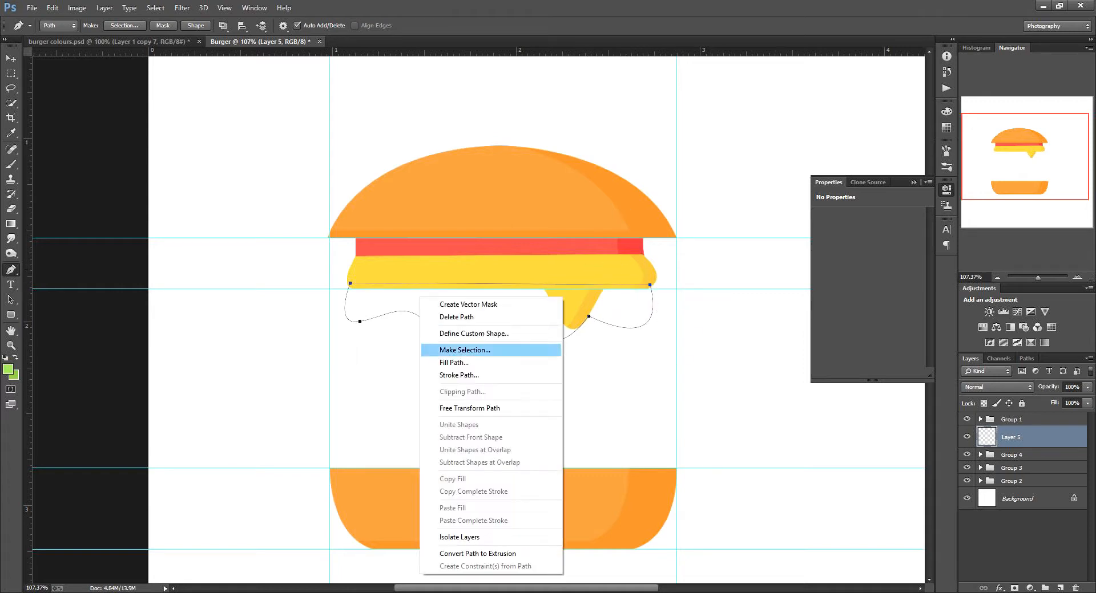
left_click(439, 350)
left_click(599, 177)
key("alt+BackSpace")
key("ctrl+BackSpace")
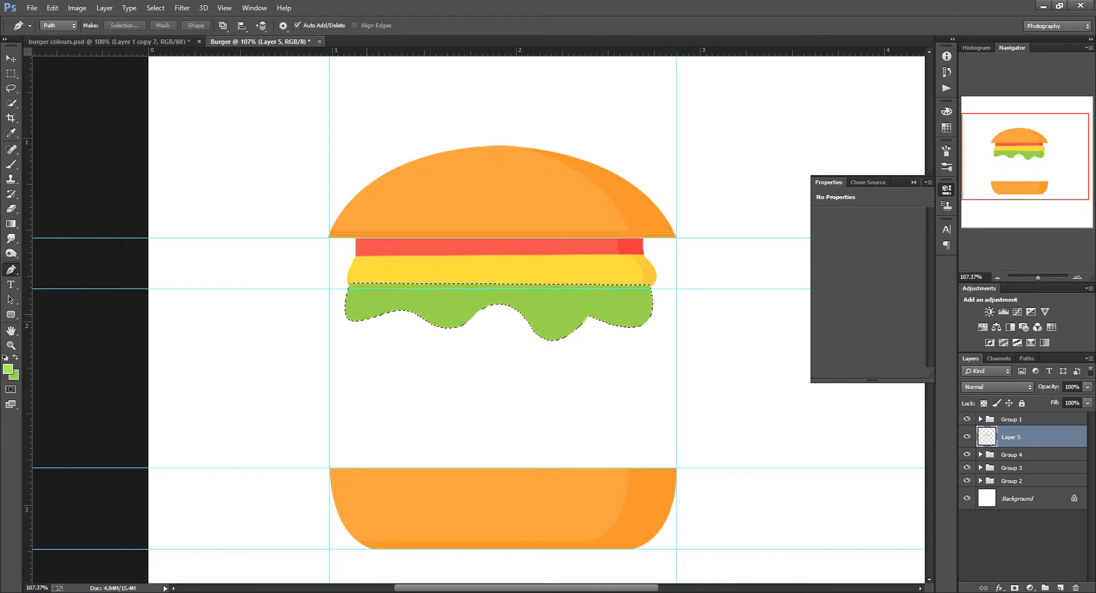
key("ctrl+shift+alt+n")
key("alt+BackSpace")
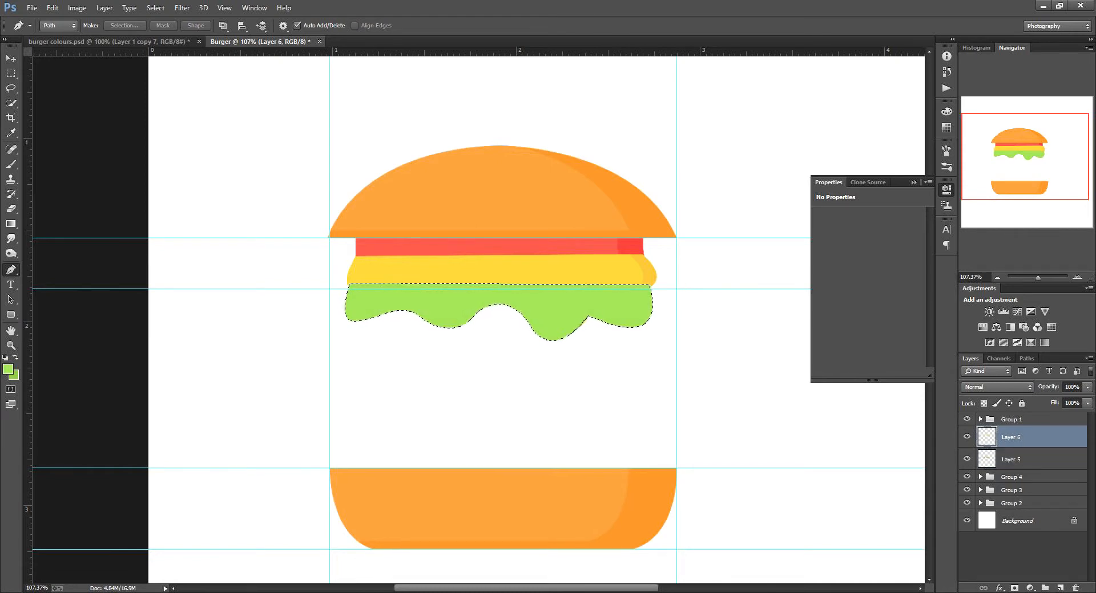
- Nudge the lighter green lettuce layer about 15 px to the left of the darker one
left_click(10, 58)
key("Left")
key("Left")
key("Left")
key("Left")
key("Left")
key("Left")
key("Left")
key("Left")
key("Left")
key("Left")
key("Left")
key("Left")
key("Left")
key("Left")
key("Left")
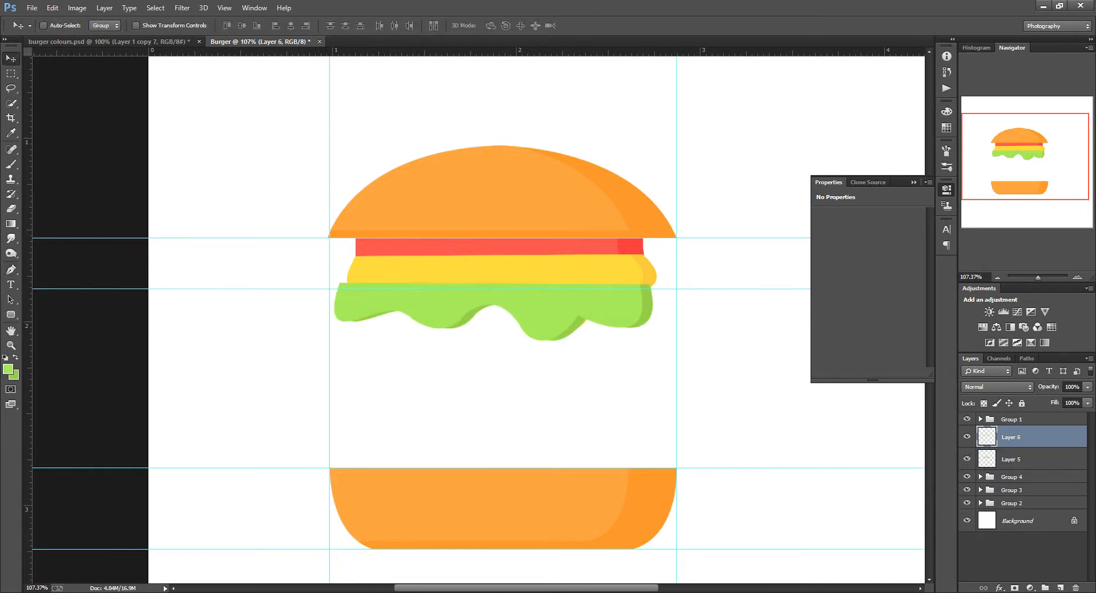
- Erase the parts of the lighter lettuce layer that extend outside the darker lettuce shape on Layer 5
key("ctrl+shift+i")
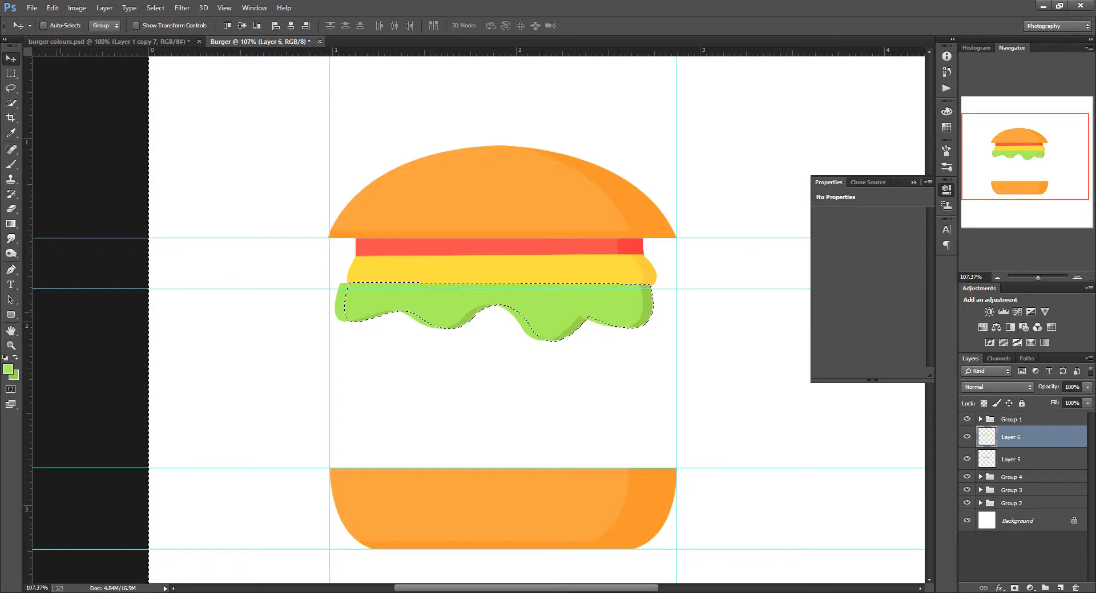
left_click(11, 208)
left_click_drag(338, 306, 508, 327)
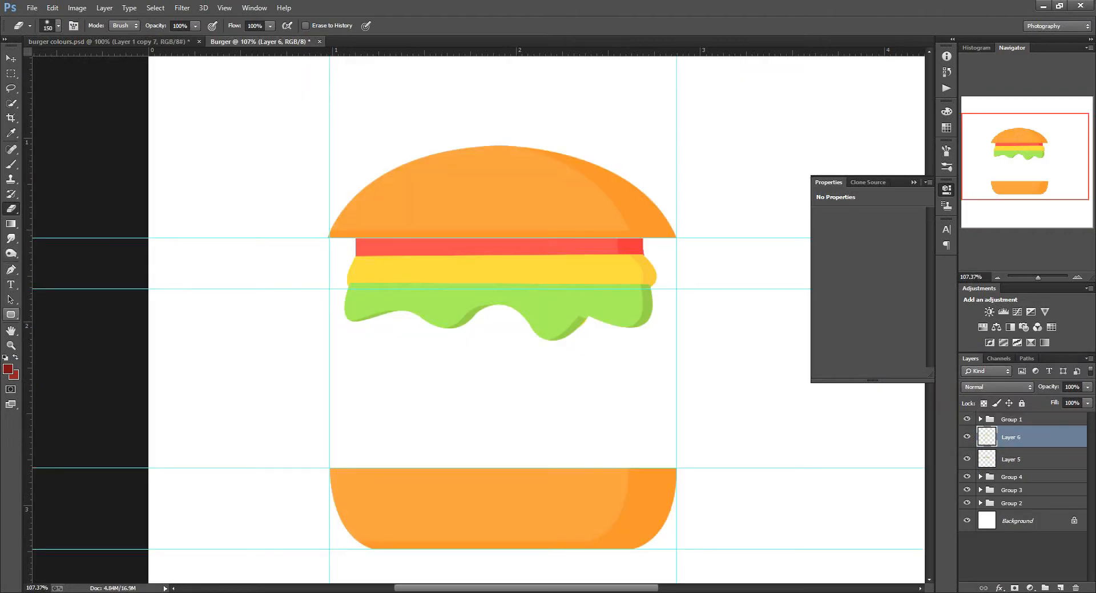
- Group the two lettuce layers and fill a rectangular patty selection, about 1.6 by 0.35 in, with dark red on a new layer
left_click(11, 315)
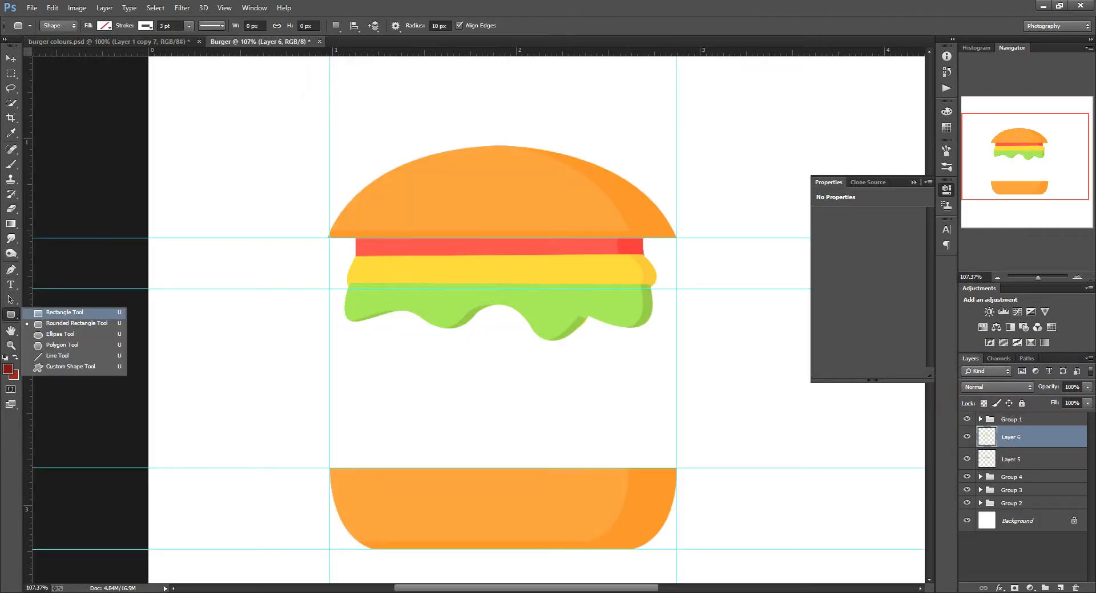
left_click(11, 74)
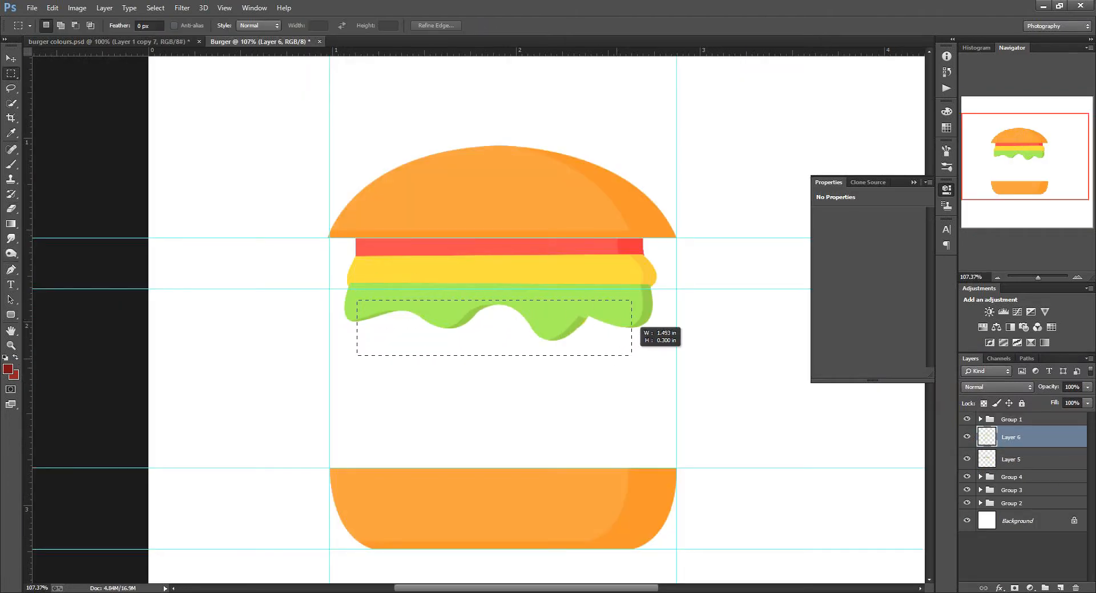
left_click(1030, 460, "shift")
left_click_drag(1030, 460, 1045, 588)
left_click(1060, 589)
key("alt+BackSpace")
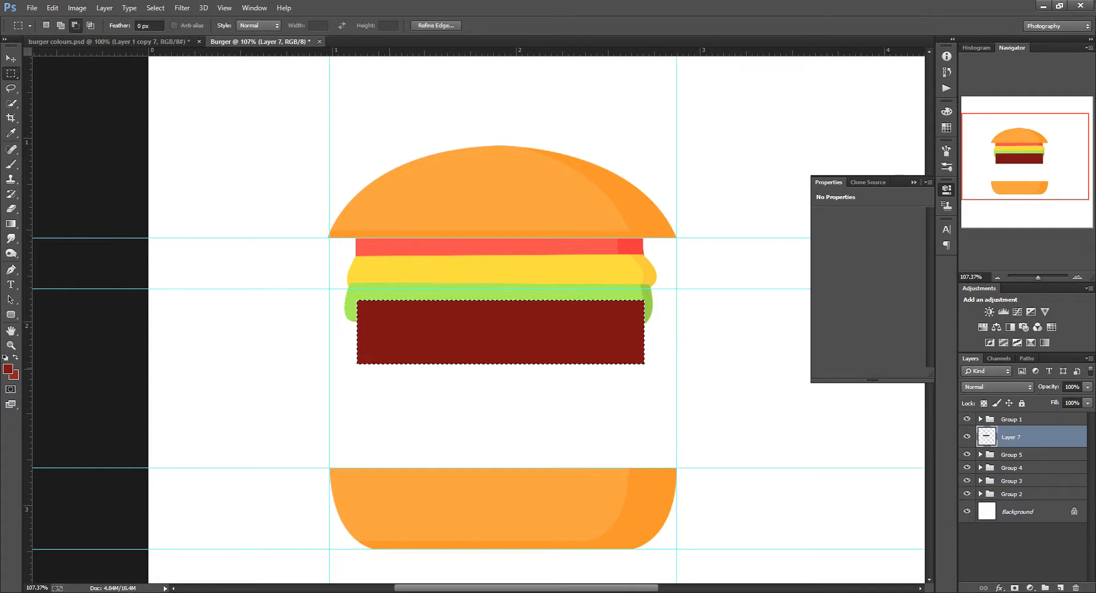
- Move the dark red patty layer below the lettuce, cheese and tomato groups, directly above Group 2
left_click_drag(1027, 436, 1027, 482)
key("ctrl+z")
left_click_drag(1027, 433, 1027, 489)
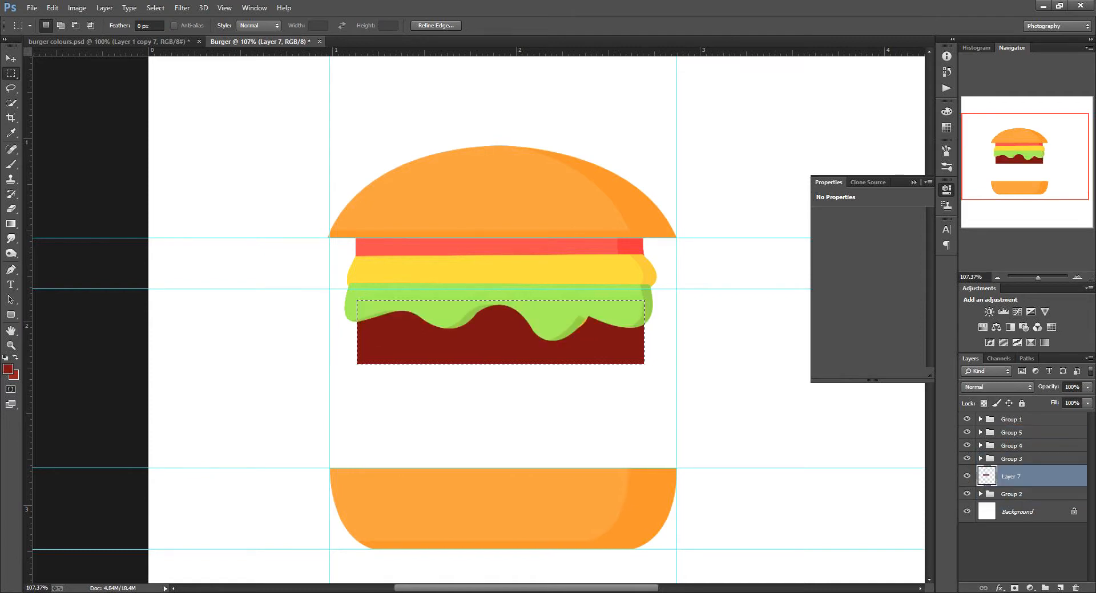
- Fill the same patty selection with the lighter red on a new layer, deselect, and shift that layer slightly left
left_click(1060, 588)
key("ctrl+BackSpace")
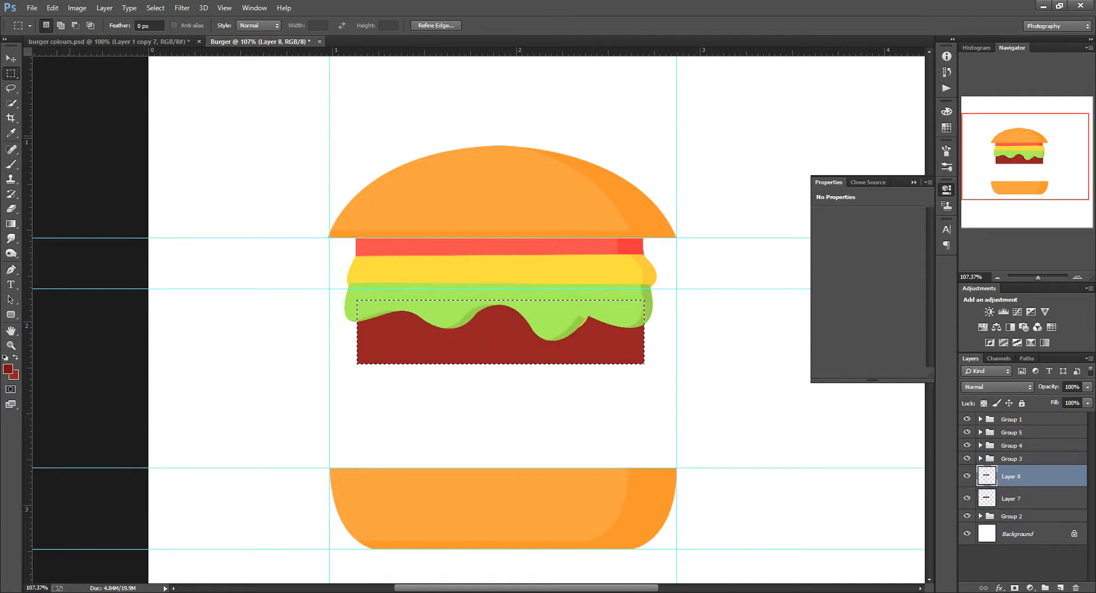
key("ctrl+d")
key("v")
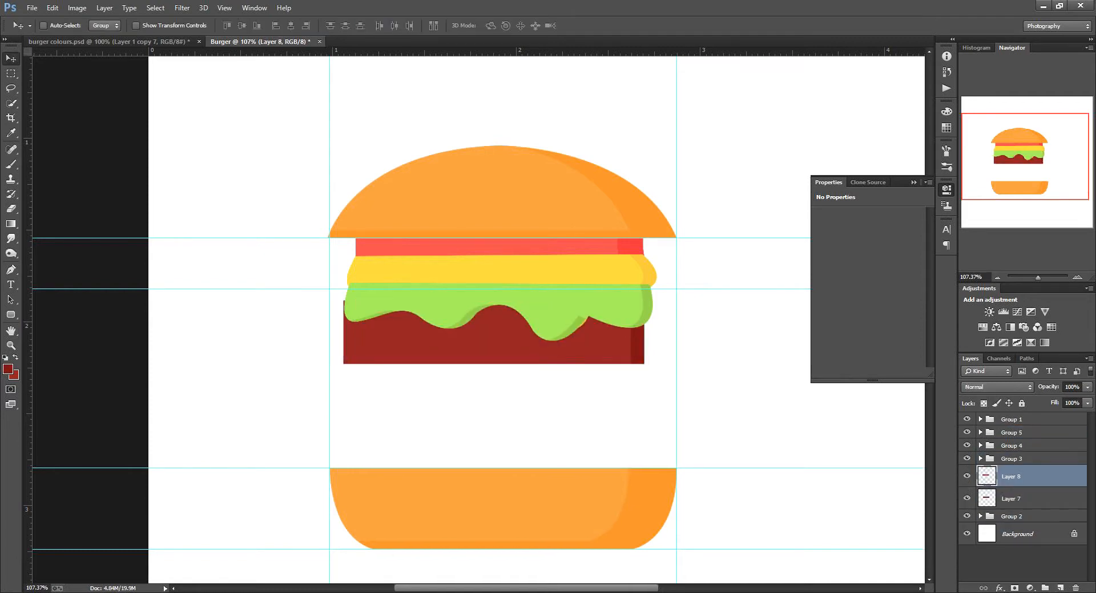
- Erase the lighter patty's overhang beyond the darker patty's left edge, and group the two patty layers
key("e")
left_click_drag(347, 311, 360, 368)
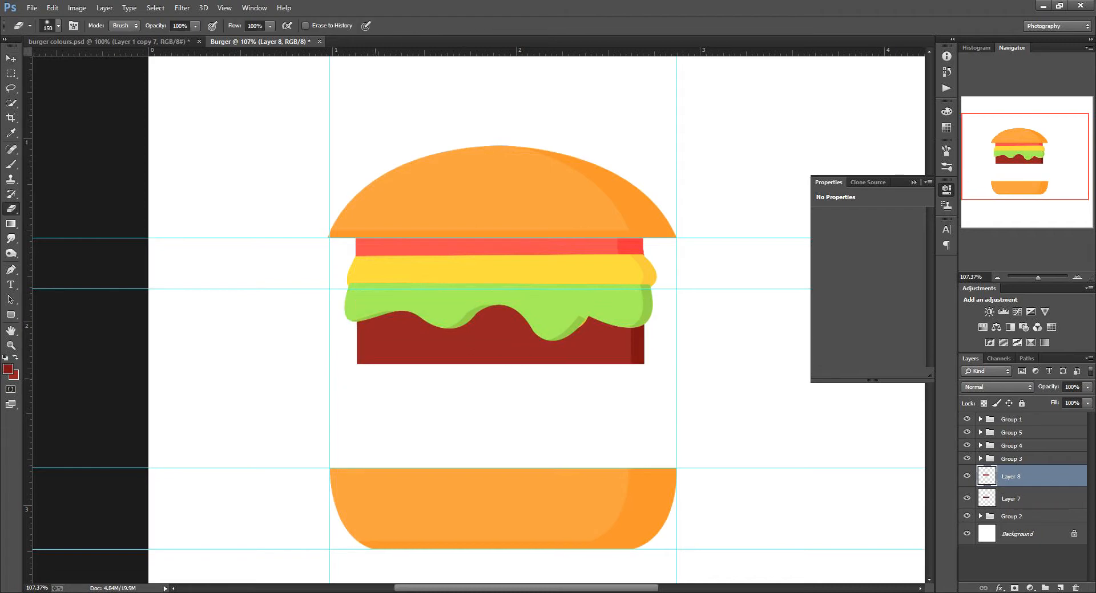
left_click(1027, 499, "shift")
left_click_drag(1027, 498, 1045, 588)
- Raise the bottom bun's Group 2 in the layer stack to directly below Group 1
left_click(1027, 485)
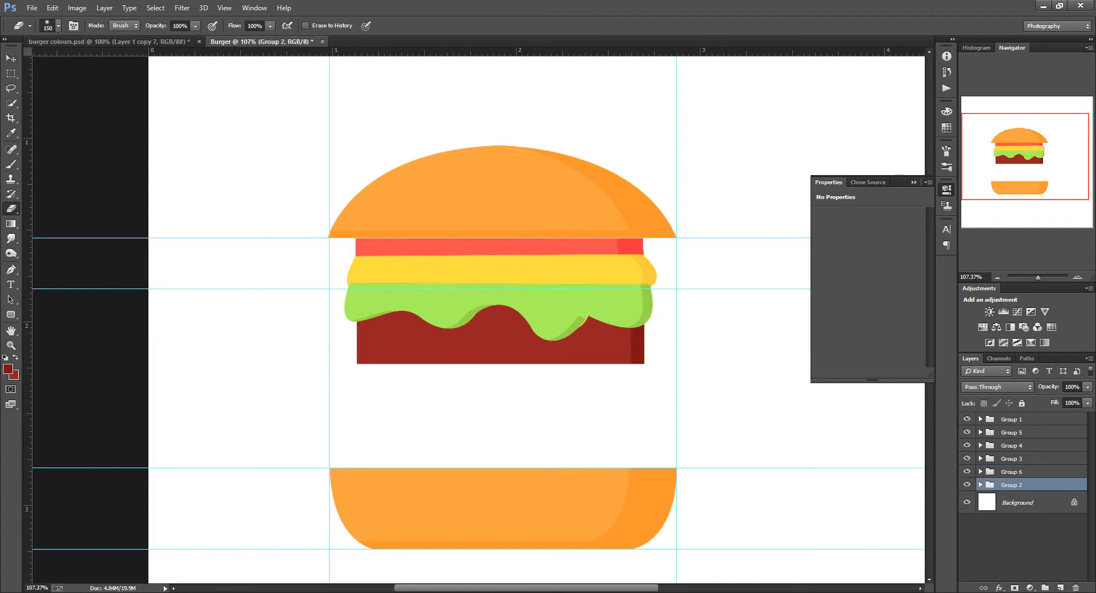
key("v")
key("ctrl+bracketright")
key("ctrl+bracketright")
key("ctrl+bracketright")
key("ctrl+bracketright")
- Move the bottom bun group straight up until it slightly overlaps the lower edge of the patty
key("shift+Up")
key("shift+Up")
key("shift+Up")
key("shift+Up")
key("shift+Up")
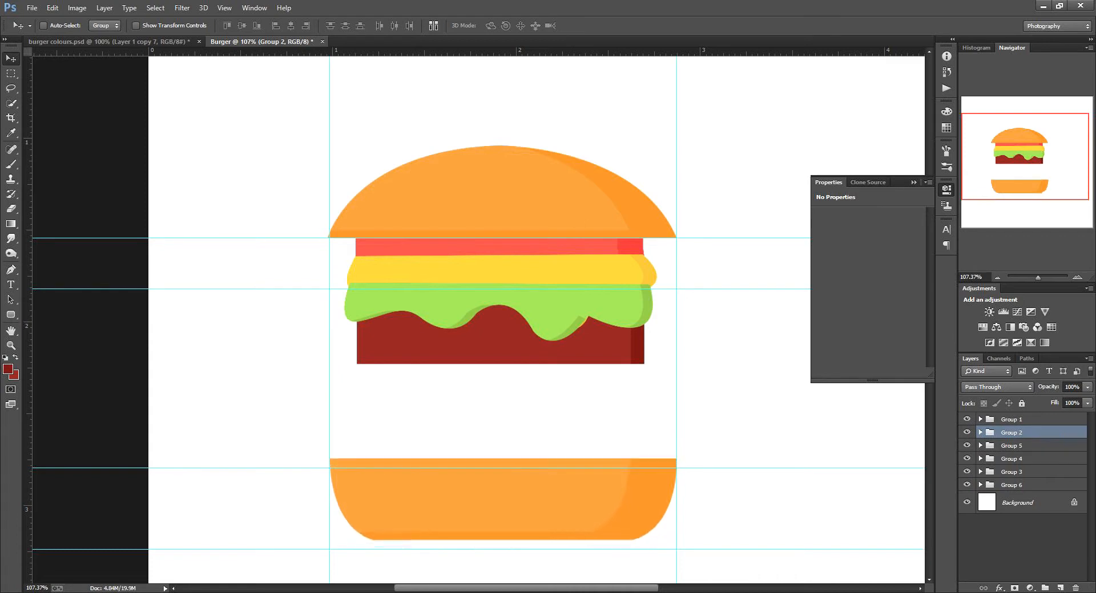
key("shift+Up")
key("shift+Up")
key("shift+Up")
key("shift+Up")
key("shift+Up")
key("shift+Up")
key("shift+Up")
key("shift+Up")
key("shift+Up")
key("shift+Up")
key("shift+Up")
key("shift+Up")
key("shift+Up")
key("shift+Up")
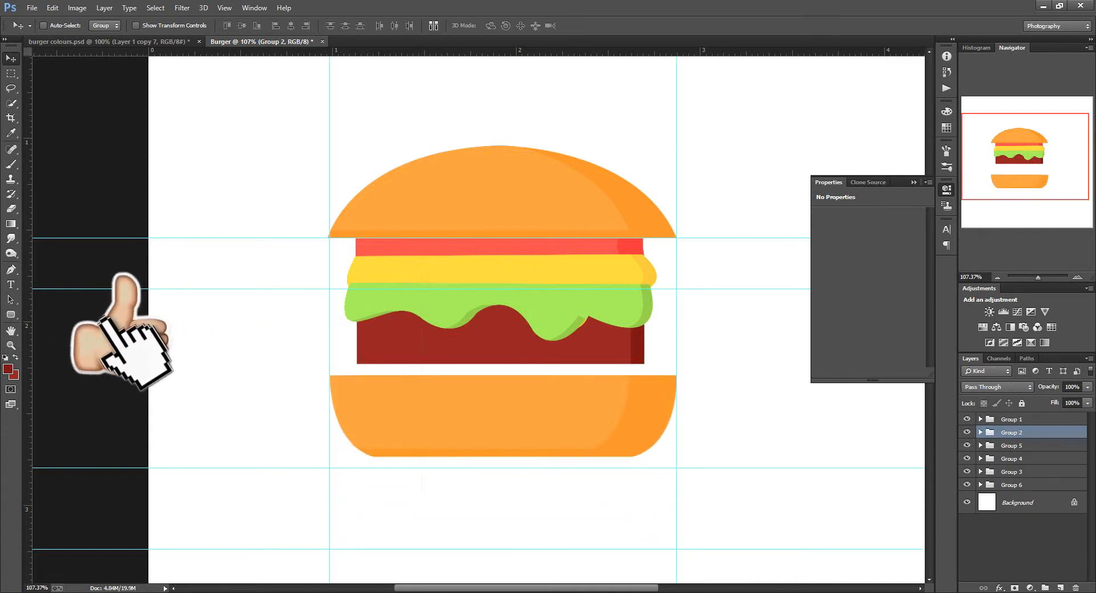
key("Up")
key("Up")
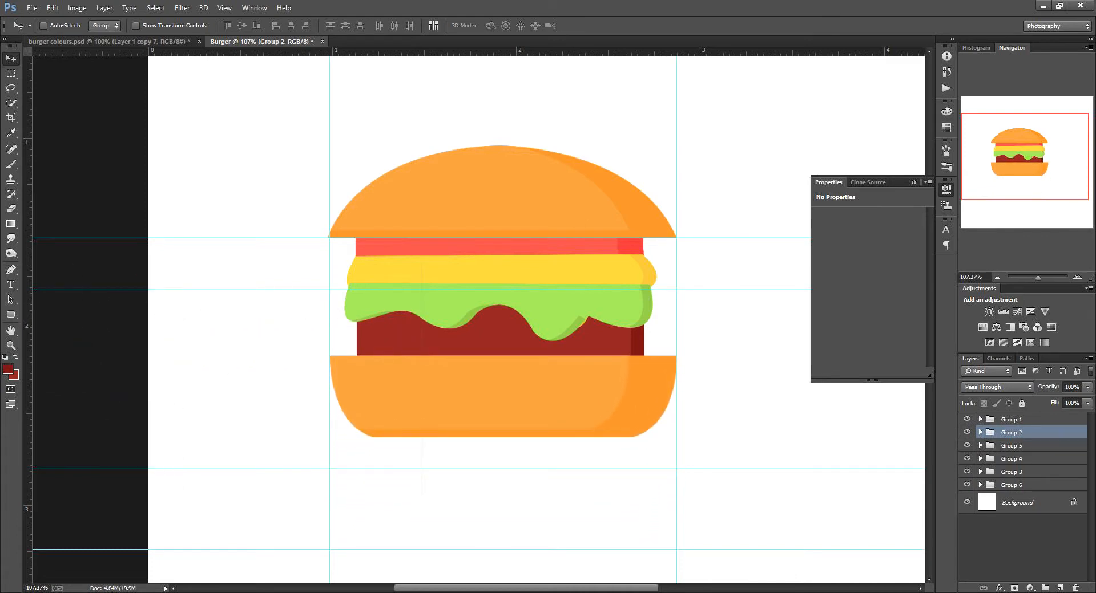
- Hide and show each of the six burger groups in turn to check which part each one holds
left_click(966, 420)
left_click(966, 419)
left_click(966, 433)
left_click(966, 432)
left_click(966, 446)
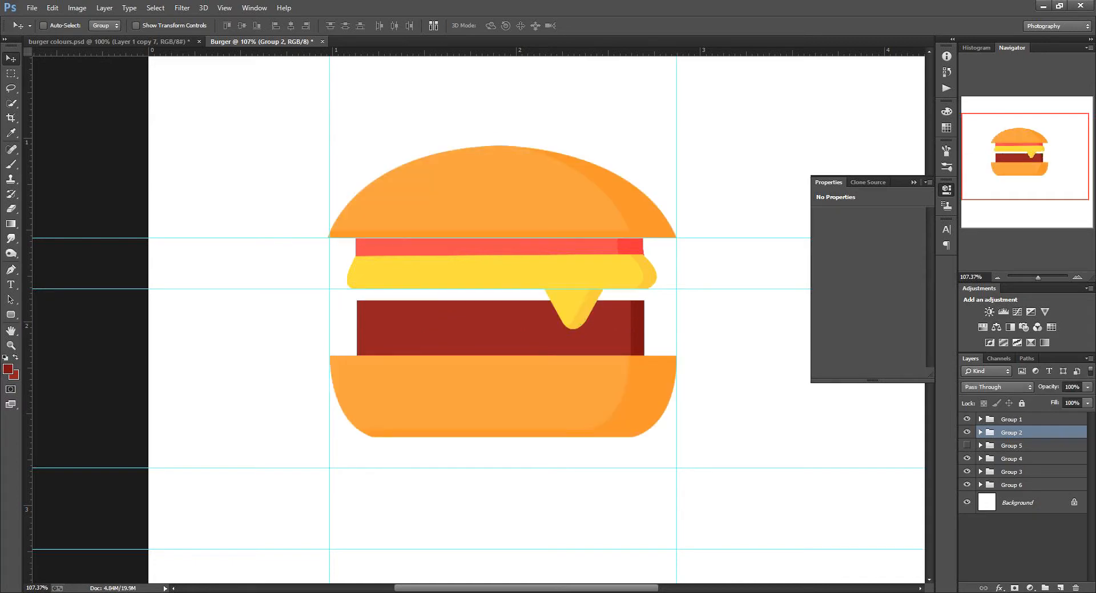
left_click(966, 446)
left_click(966, 459)
left_click(966, 458)
left_click(966, 472)
left_click(966, 472)
left_click(966, 485)
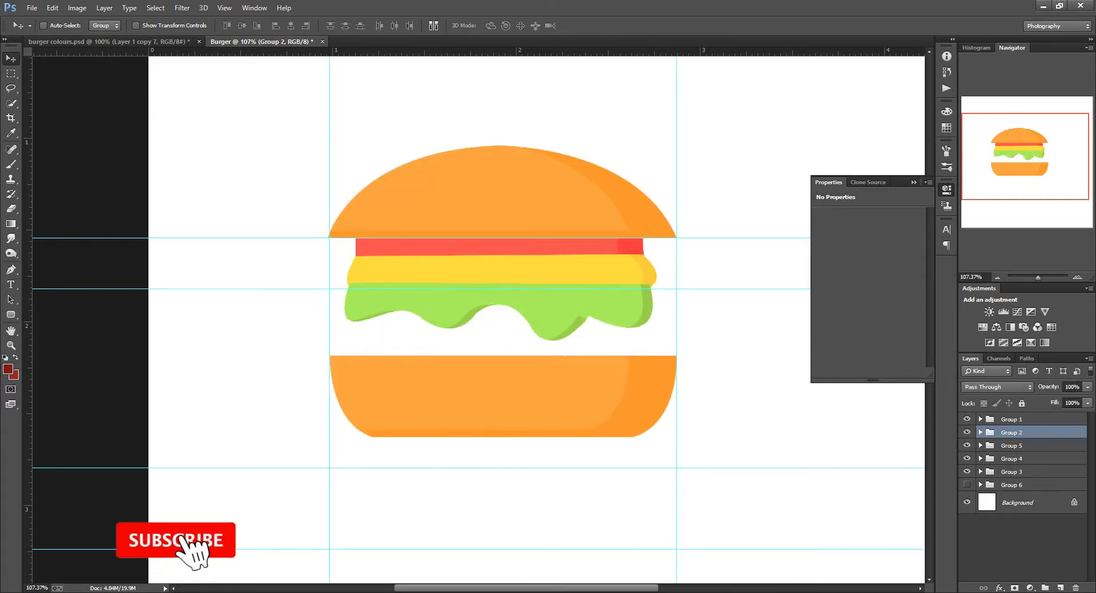
left_click(966, 485)
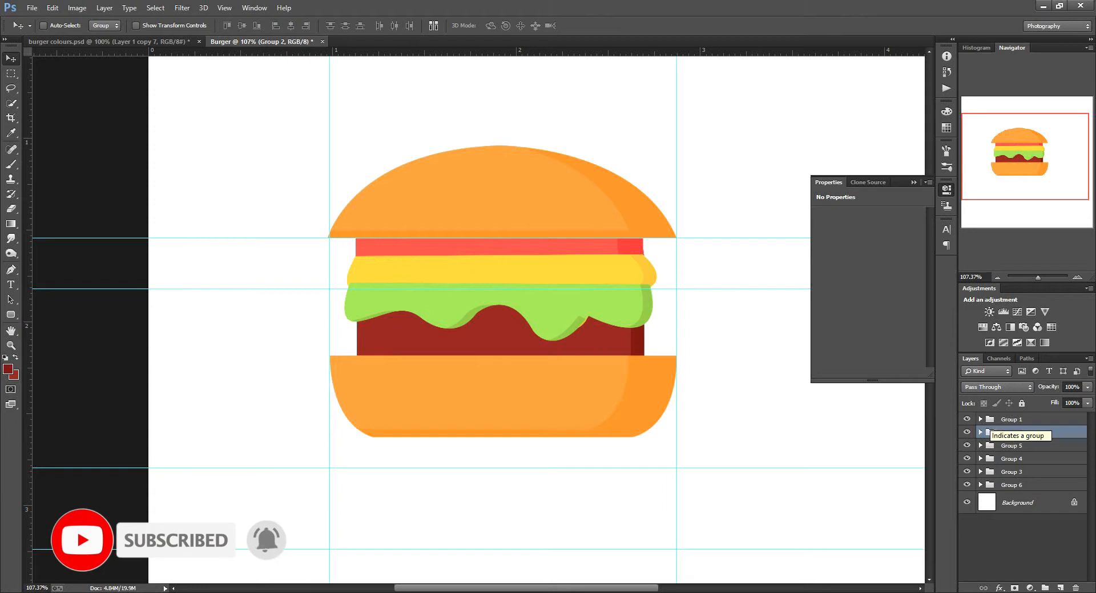
- Collapse the Properties panel and remove all horizontal and vertical guides from the canvas
left_click(946, 191)
scroll(841, 281, "down", 5)
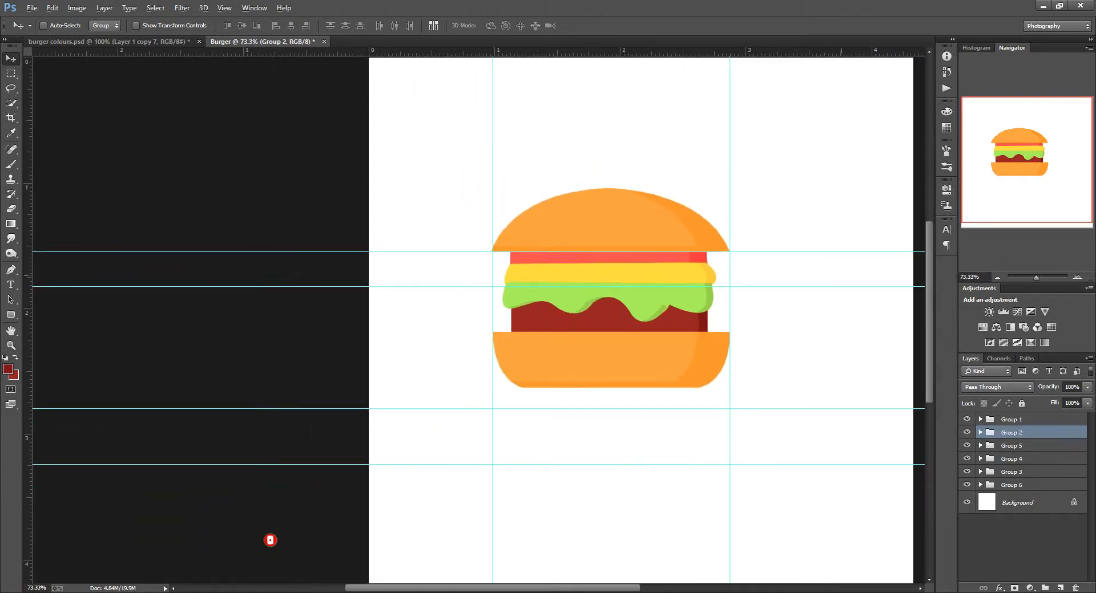
mouse_move(632, 51)
left_mouse_down()
mouse_move(632, 119)
mouse_move(632, 51)
left_mouse_up()
left_click_drag(627, 280, 627, 51)
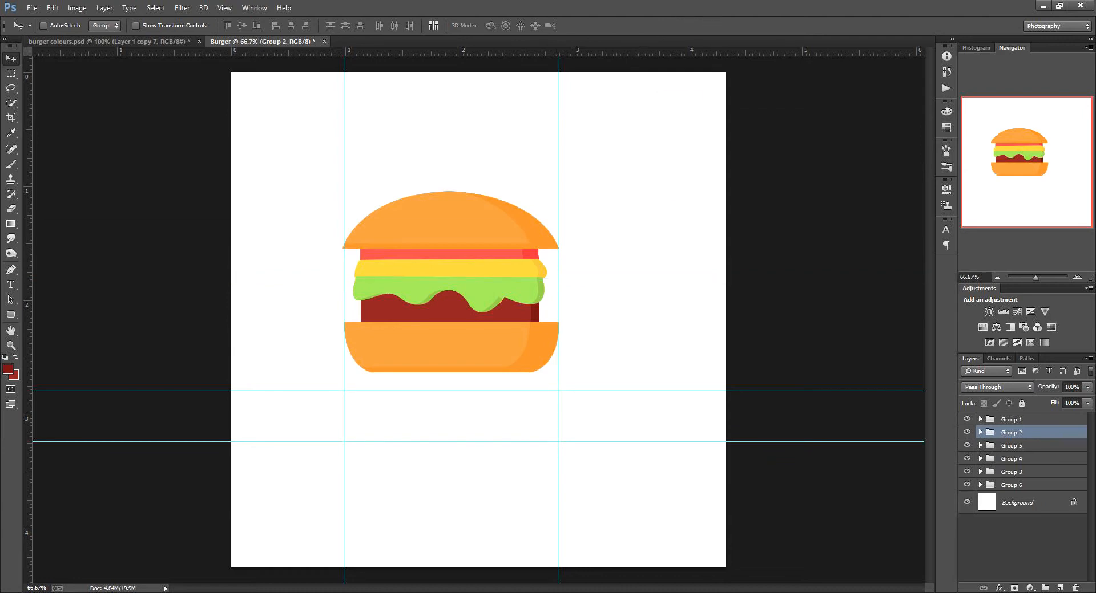
left_click_drag(559, 221, 28, 266)
left_click_drag(177, 391, 10, 331)
left_click_drag(228, 442, 254, 11)
- Select all six burger groups and scale them up together, centred, until the burger fills most of the canvas
left_click(1022, 485)
left_click(1022, 420, "shift")
key("ctrl+t")
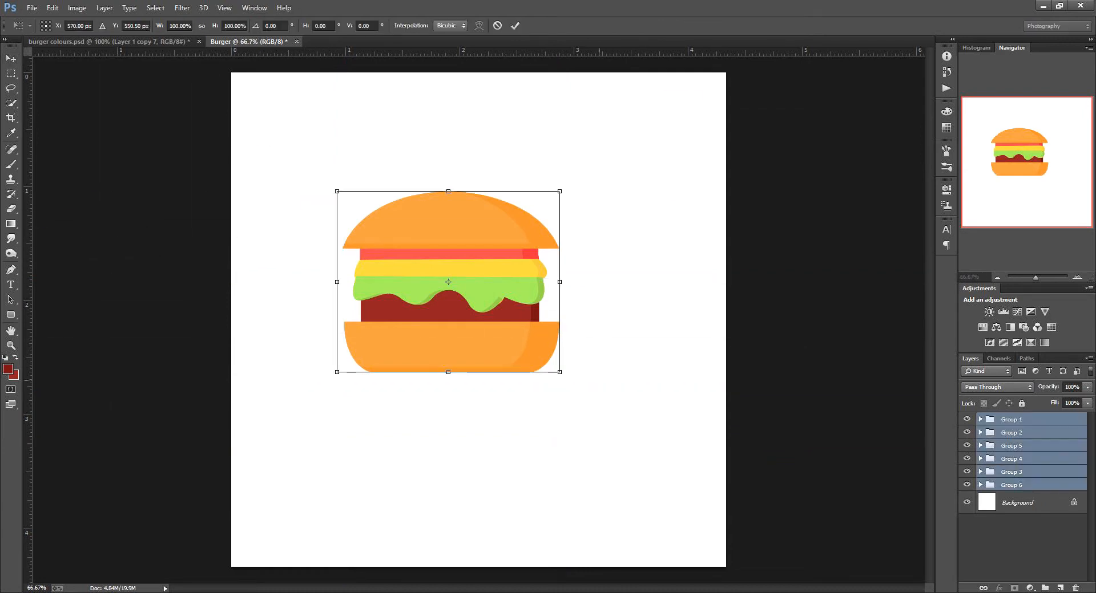
left_click_drag(559, 373, 579, 387)
left_click_drag(649, 452, 677, 472)
key("Return")
left_click(966, 503)
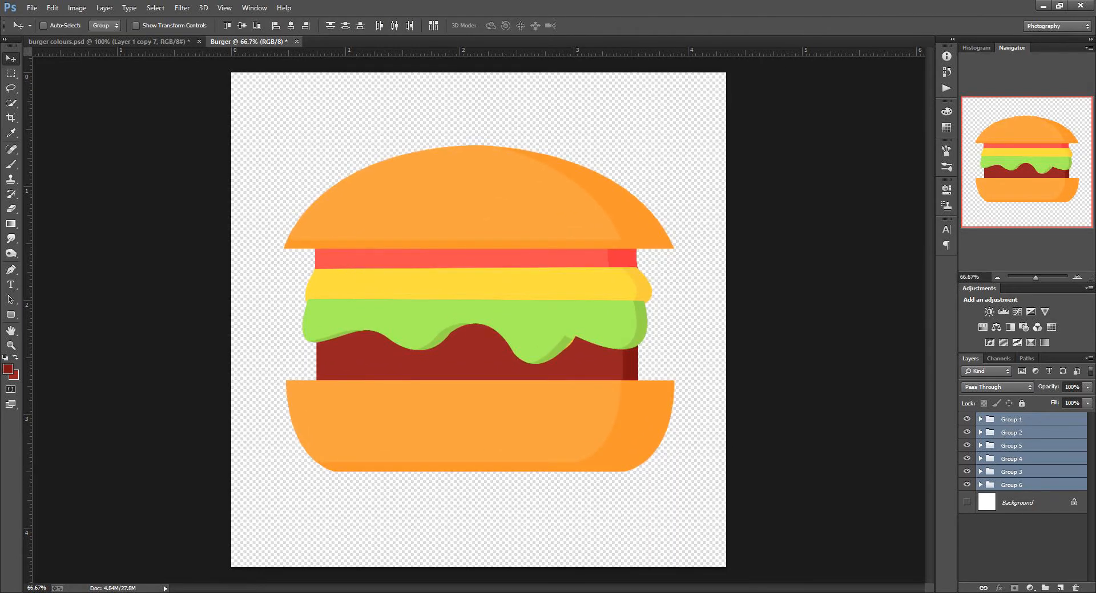
left_click(967, 503)
- Merge the top bun's two layers, Layer 1 copy and Layer 1, inside Group 1
left_click(1021, 419)
left_click(980, 419)
left_click(1026, 437)
left_click(1020, 460, "shift")
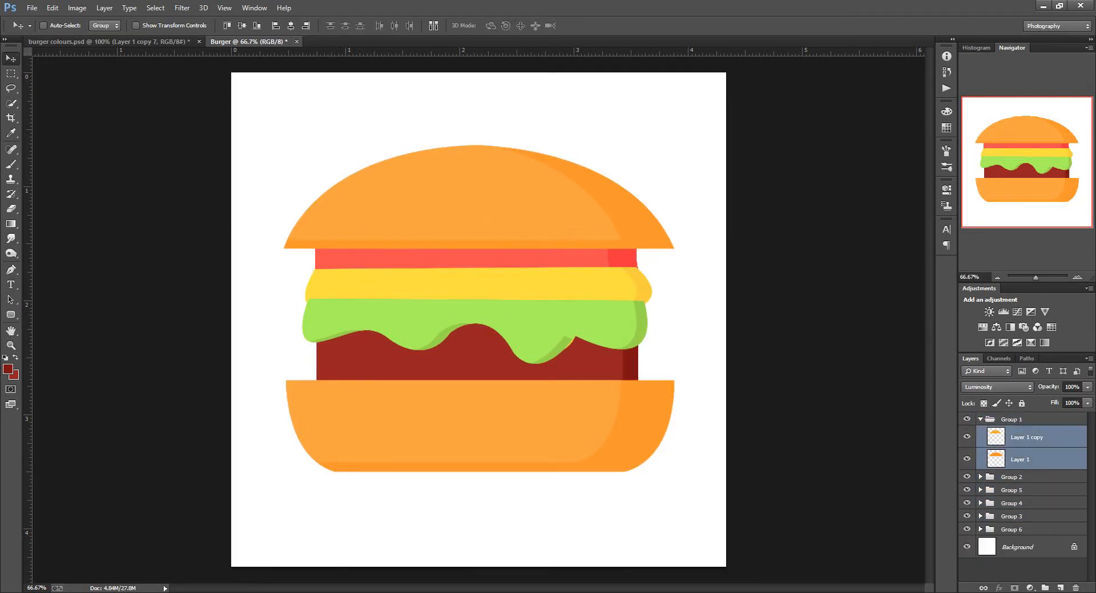
key("ctrl+e")
- Outline the top bun selection with a 15 px black (000000) stroke, centred on the edge, at 100% opacity
left_click(52, 8)
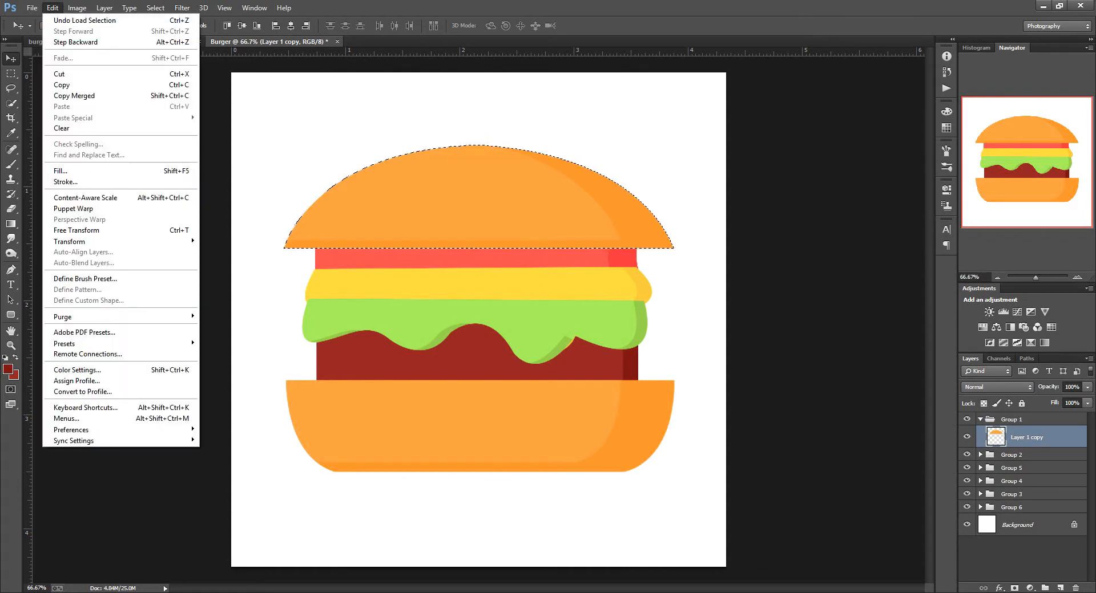
left_click(63, 183)
left_click(513, 195)
left_click(781, 526)
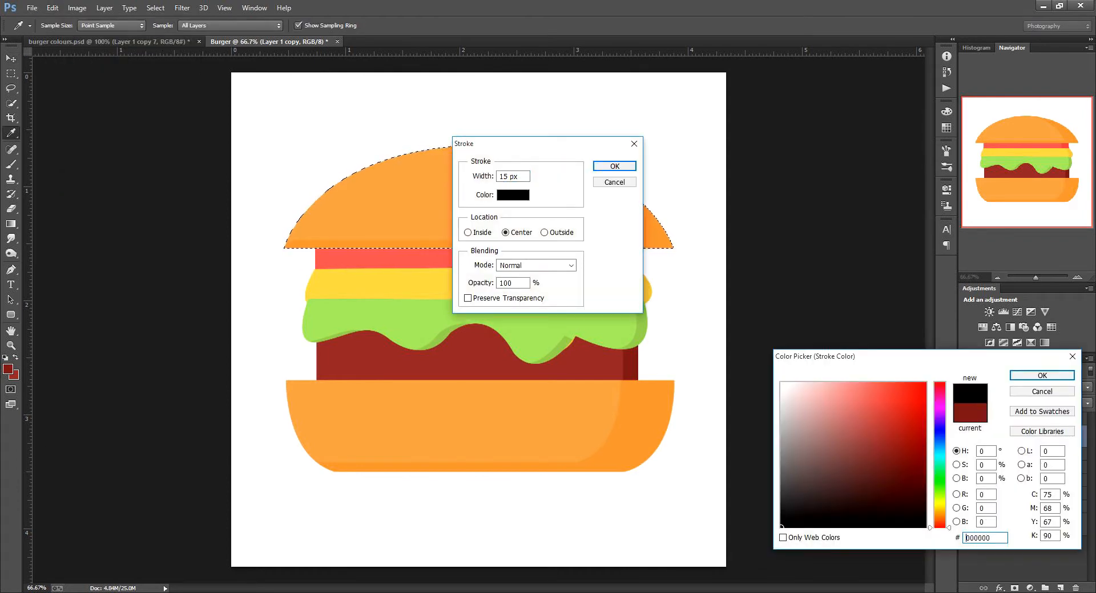
left_click(1042, 375)
left_click(615, 166)
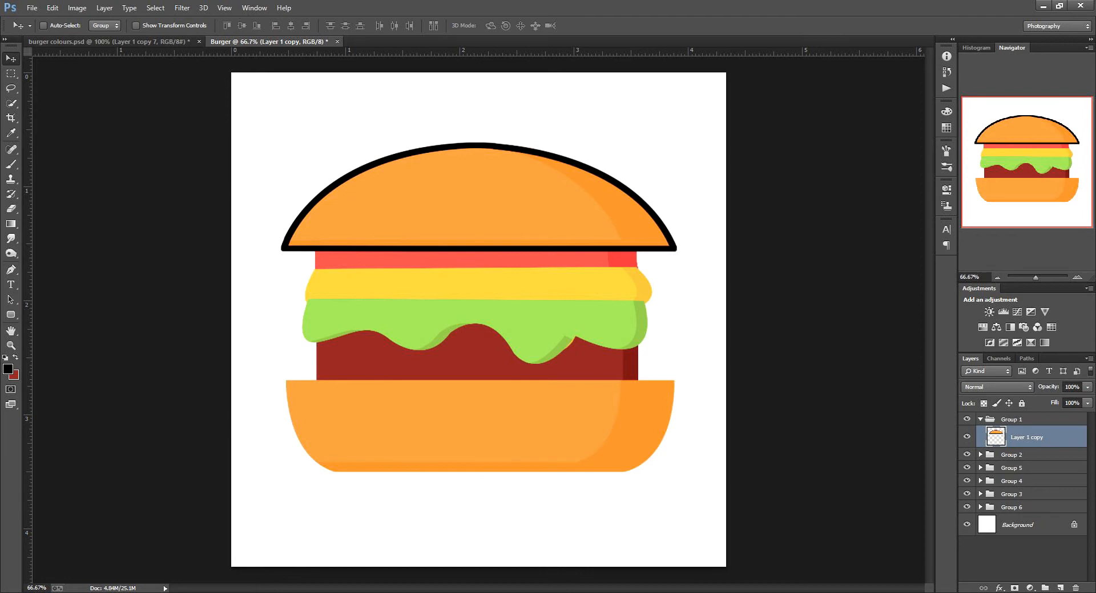
- Collapse Group 1 and merge the bottom bun's two layers inside Group 2
left_click(980, 420)
left_click(981, 433)
left_click(1026, 451)
left_click(1021, 473, "shift")
key("ctrl+e")
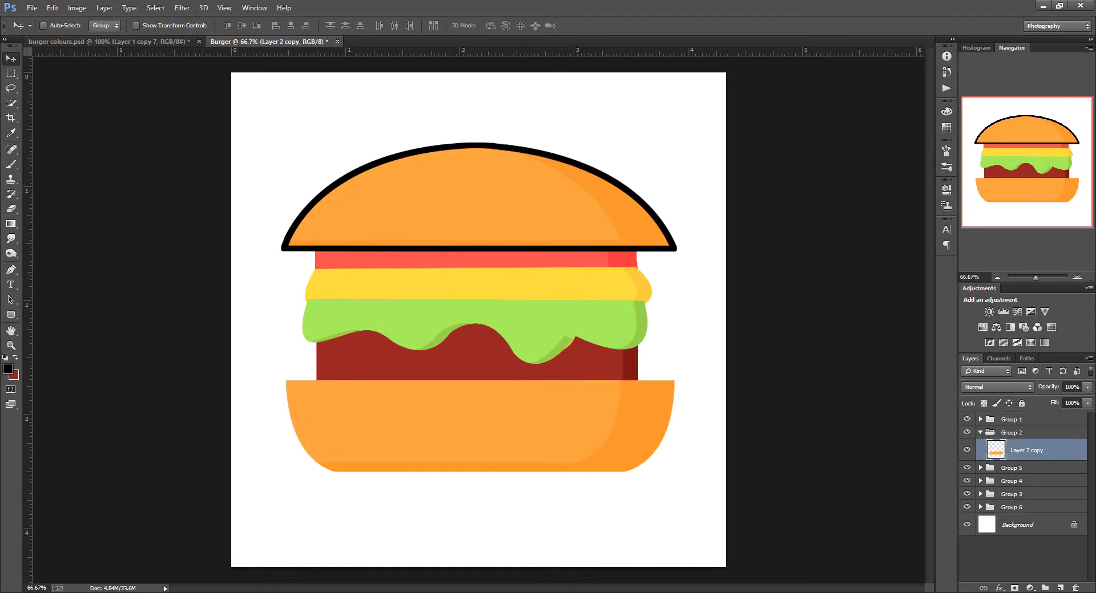
- Load the merged bottom bun as a selection and outline it with a 15 px black centred stroke
left_click(996, 450, "ctrl")
left_click(52, 7)
left_click(63, 184)
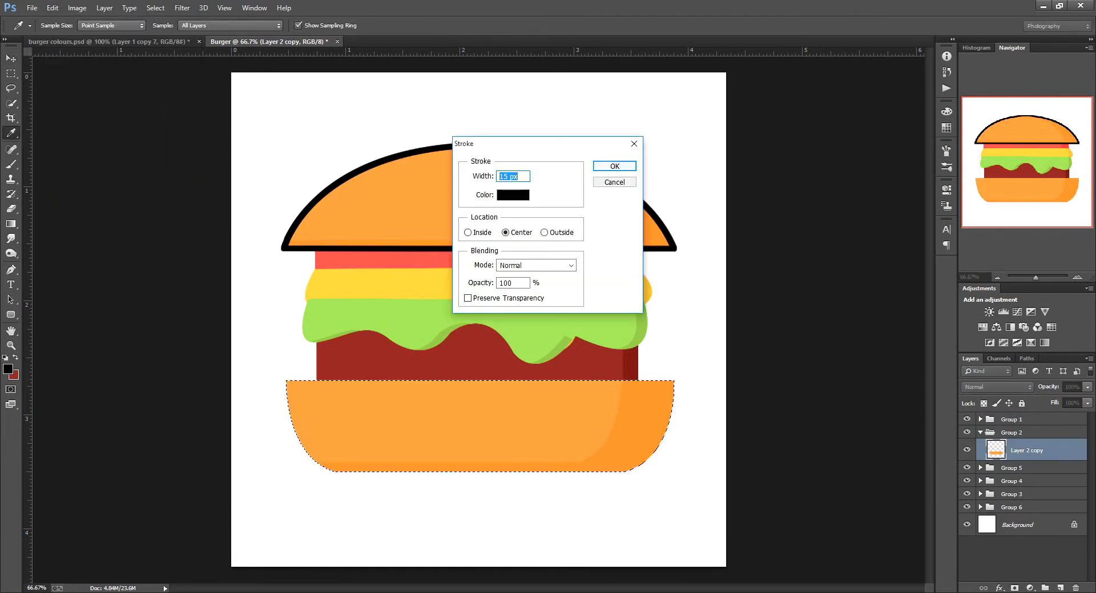
left_click(614, 167)
- Collapse Group 2 and merge the lettuce layers, Layer 6 and Layer 5, inside Group 5
left_click(981, 433)
left_click(981, 445)
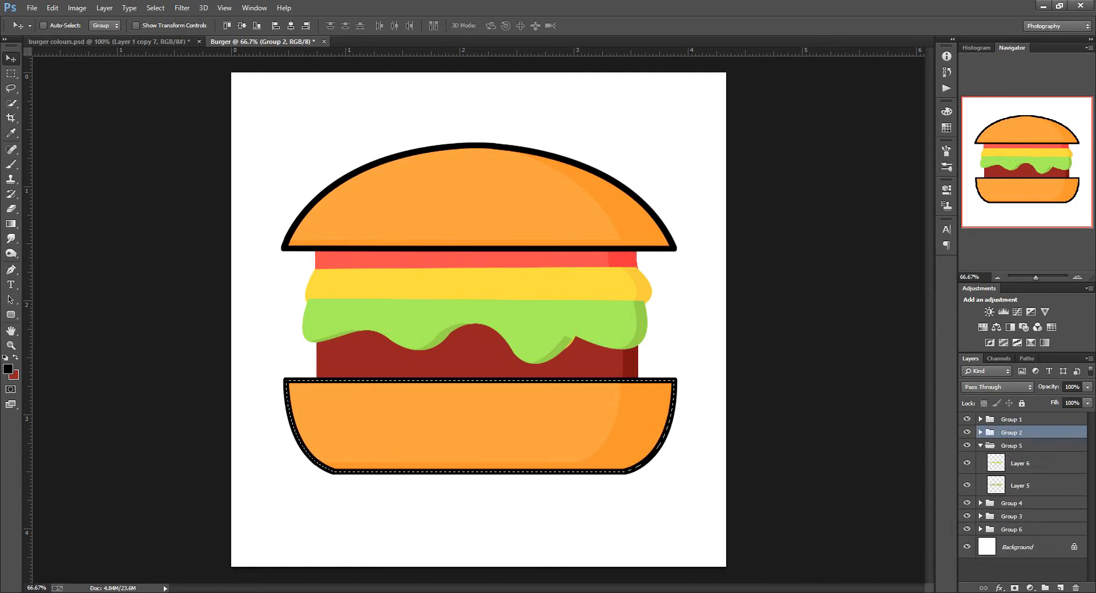
left_click(1021, 464)
left_click(1021, 485, "shift")
key("ctrl+e")
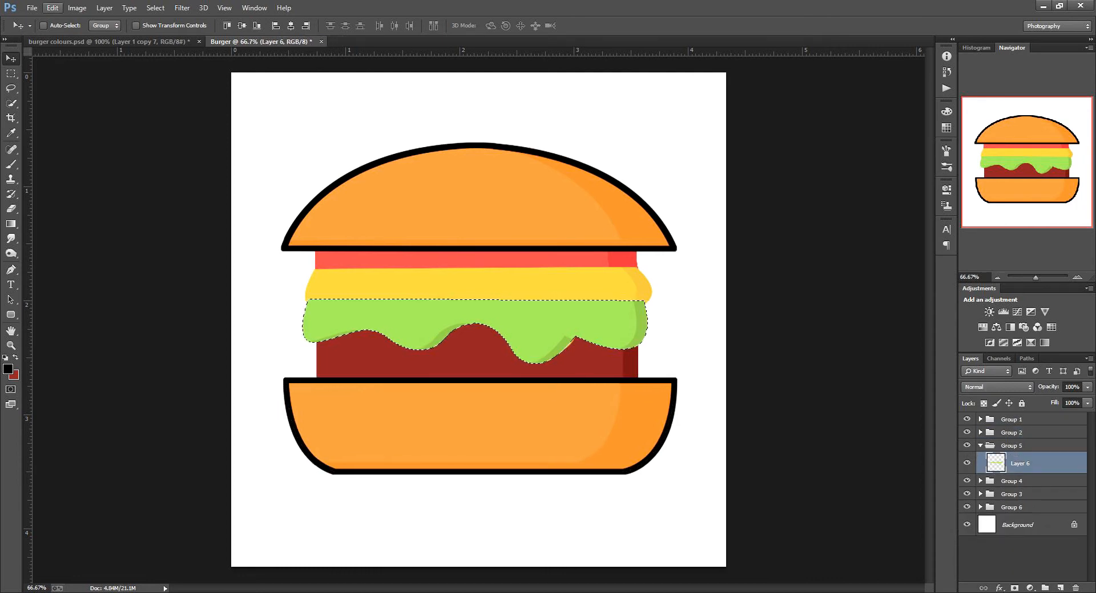
- Outline the lettuce selection with a 15 px black centred stroke and collapse Group 5
left_click(52, 8)
left_click(62, 183)
left_click(615, 166)
left_click(980, 446)
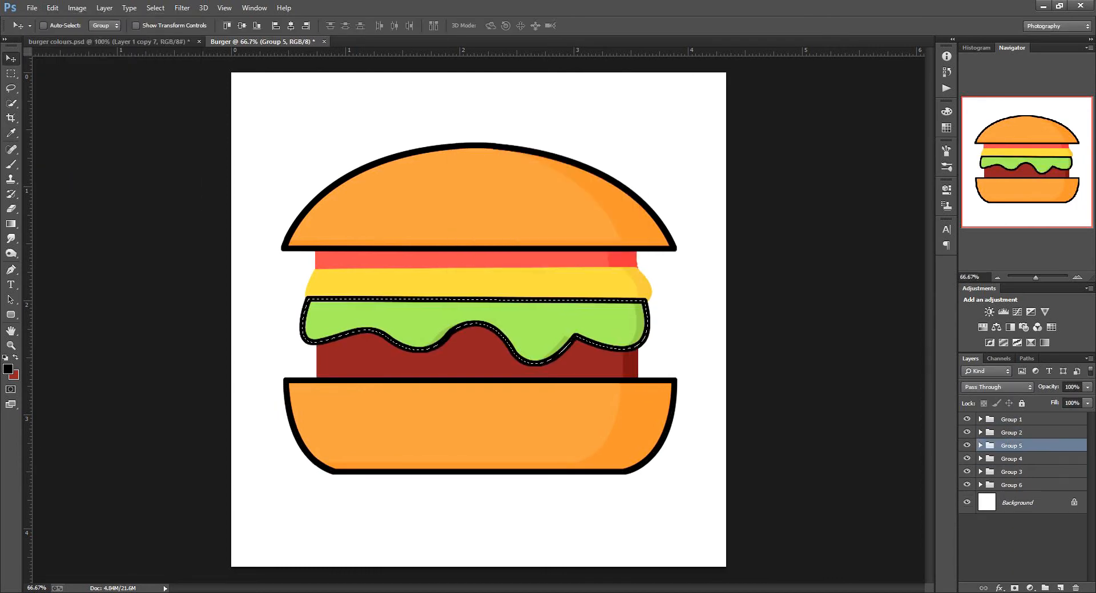
- Merge the two cheese layers inside Group 4 and load the merged cheese as a selection
left_click(980, 459)
left_click(1020, 476)
left_click(1020, 499, "shift")
key("ctrl+e")
left_click(996, 477, "ctrl")
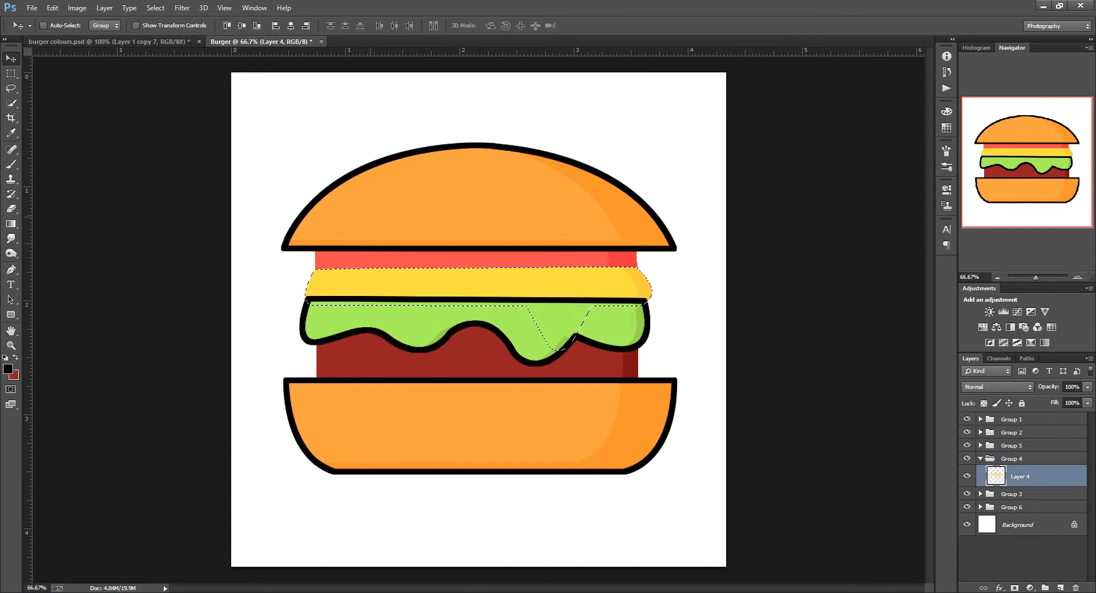
- Outline the cheese selection with a 15 px black centred stroke and collapse Group 4
left_click(52, 7)
left_click(62, 183)
left_click(614, 165)
left_click(981, 458)
- Merge the tomato's two rounded rectangle layers inside Group 3
left_click(980, 472)
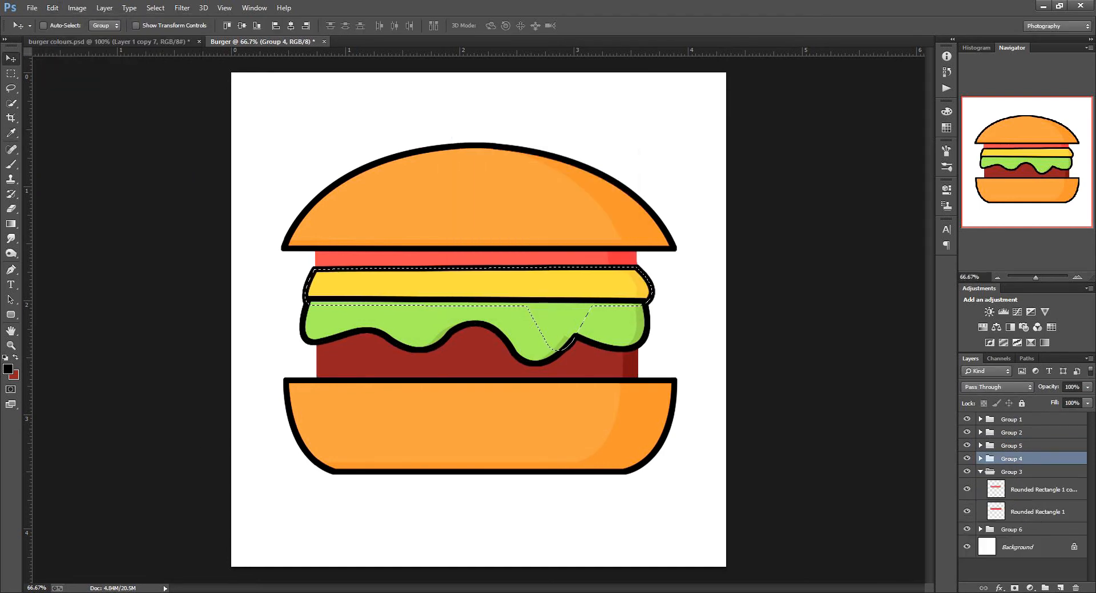
left_click(1027, 489)
left_click(1027, 512, "shift")
key("ctrl+e")
- Outline the tomato slice with a 15 px black stroke centred on its edge, collapse Group 3 and expand Group 6
left_click(52, 7)
left_click(63, 183)
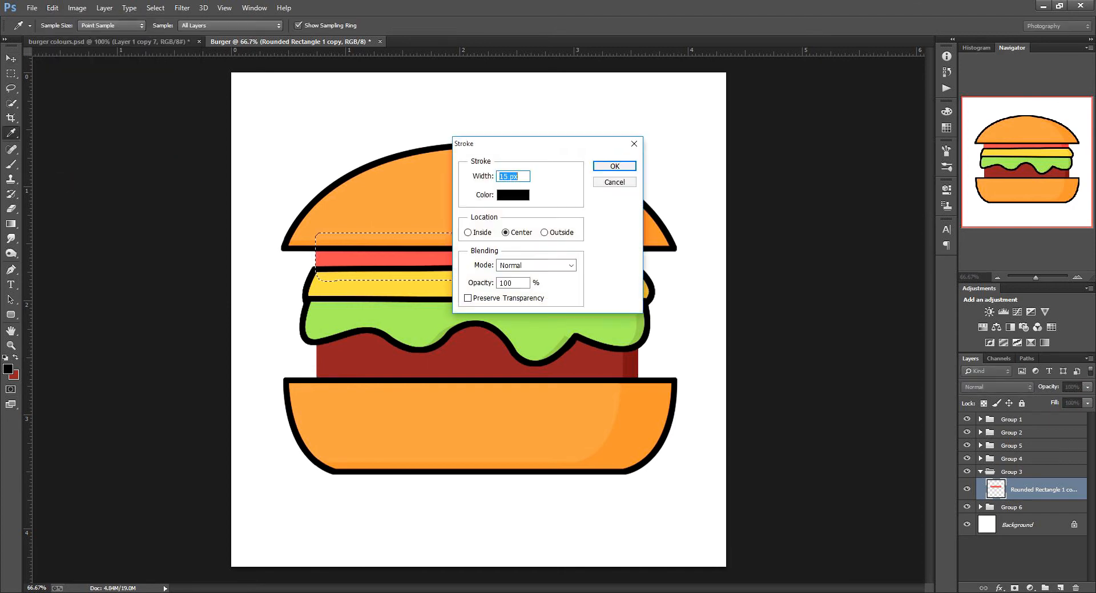
left_click(625, 165)
left_click(980, 472)
left_click(980, 485)
left_click(1027, 525, "shift")
key("ctrl+e")
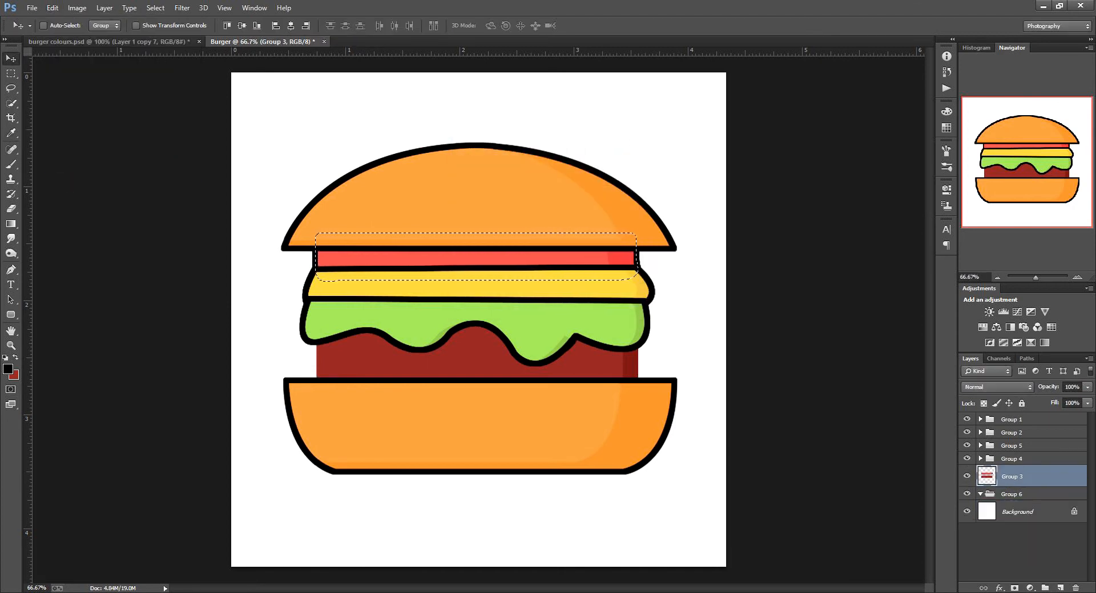
key("ctrl+z")
- Merge the two patty layers inside Group 6 and load the merged patty as a selection
left_click(1027, 502)
left_click(1027, 525, "shift")
key("ctrl+e")
left_click(996, 503, "ctrl")
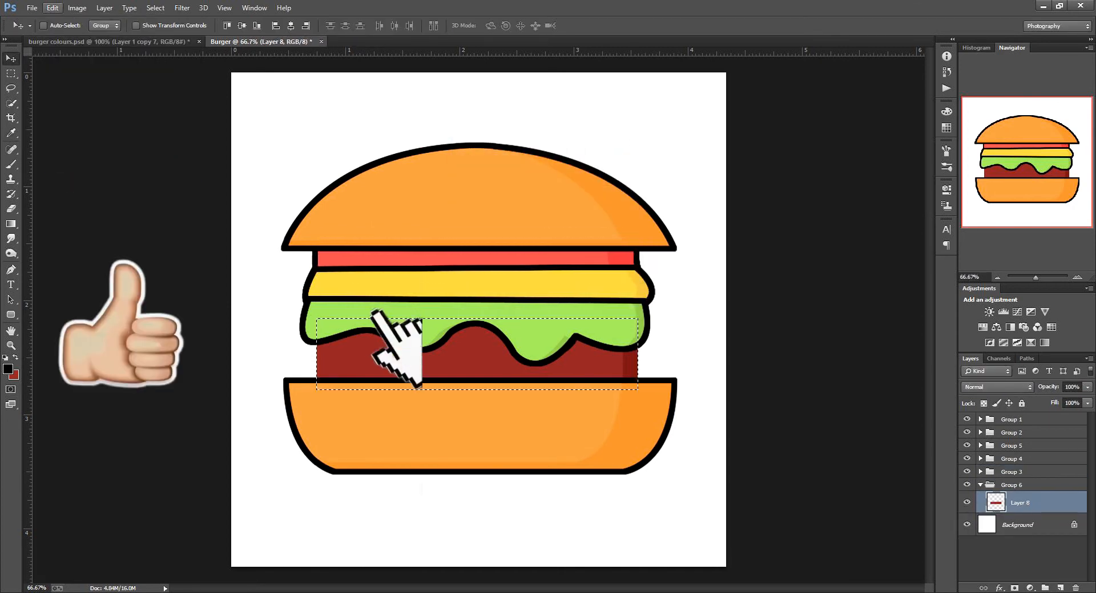
- Outline the patty with a 15 px black centred stroke, clear the selection and collapse Group 6
left_click(51, 8)
left_click(63, 183)
left_click(614, 165)
key("ctrl+d")
left_click(981, 485)
- Add a Levels adjustment layer above Group 1 with the shadow input at 27 and the highlight input at 242
left_click(1027, 420)
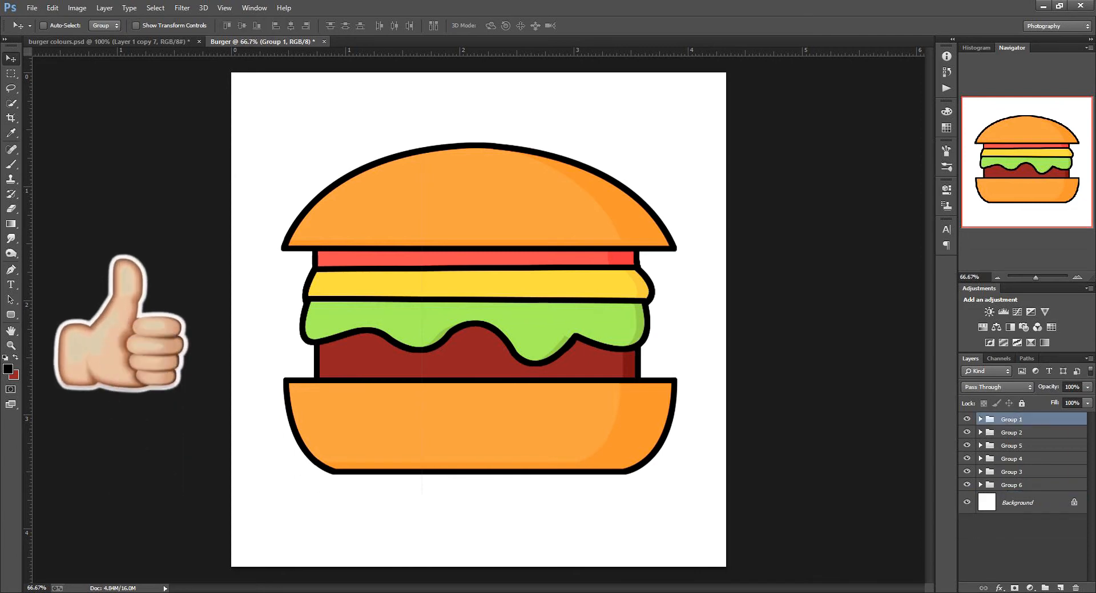
left_click(1003, 312)
left_click_drag(832, 300, 844, 299)
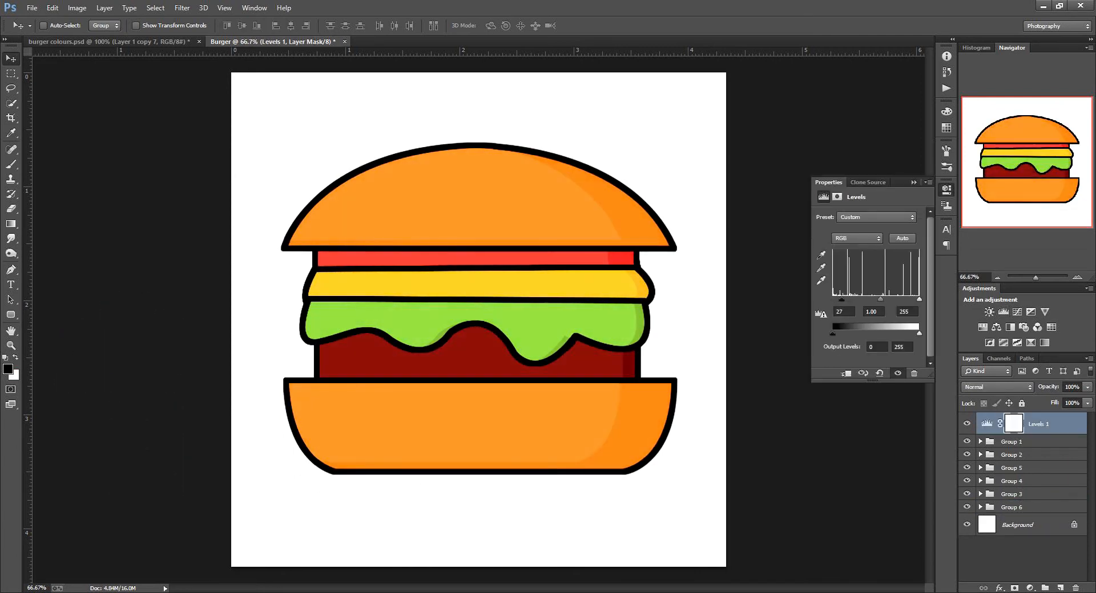
left_click_drag(919, 300, 913, 300)
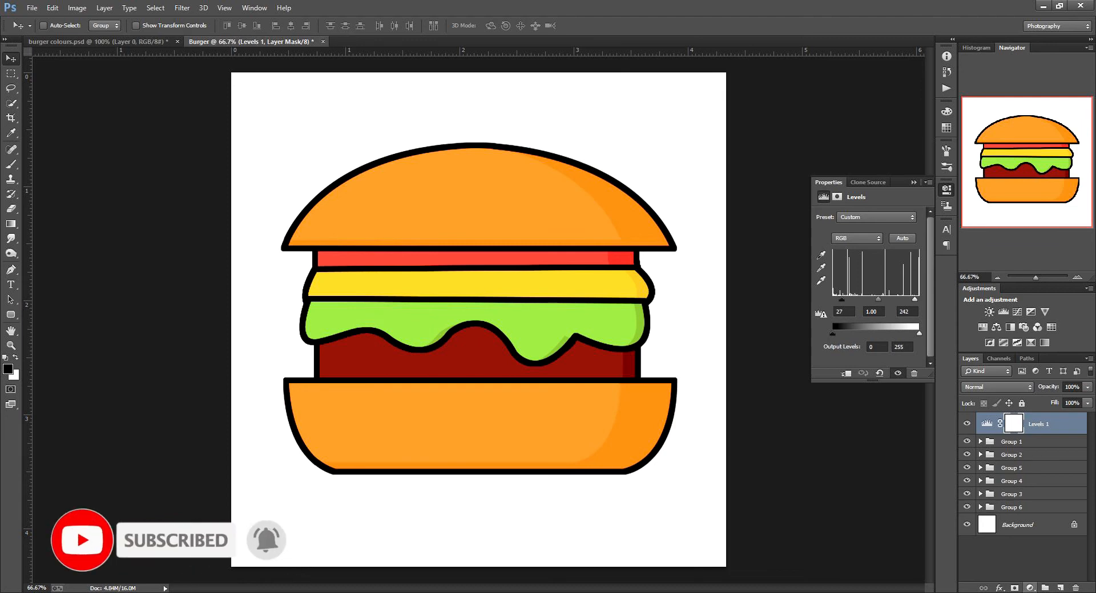
- Convert the white Background into a regular layer named Layer 0 and delete it so the canvas is transparent
left_click(967, 525)
double_click(1017, 525)
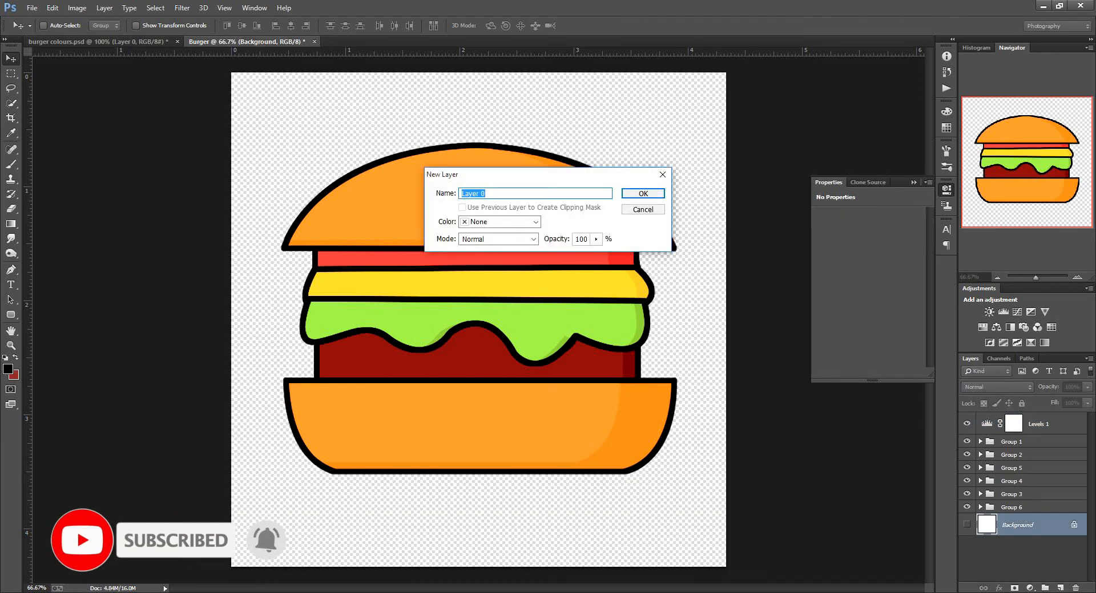
key("Return")
left_click(967, 525)
right_click(1018, 528)
left_click(964, 109)
left_click(525, 223)
- Save the artwork as a PNG file named Burger in the PS Images folder on the Desktop
left_click(32, 8)
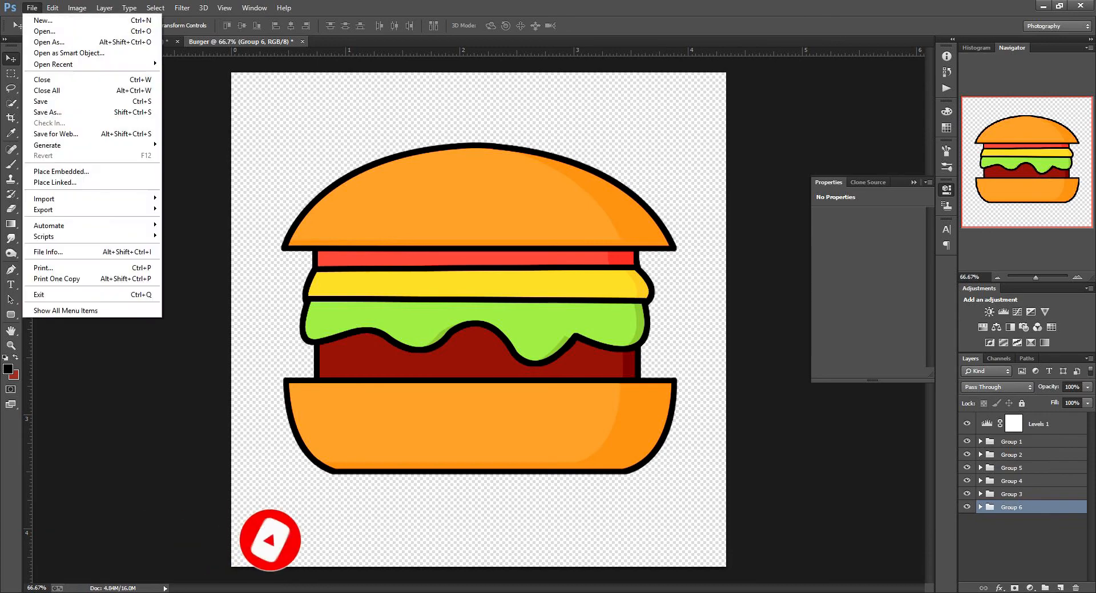
left_click(47, 112)
left_click(47, 118)
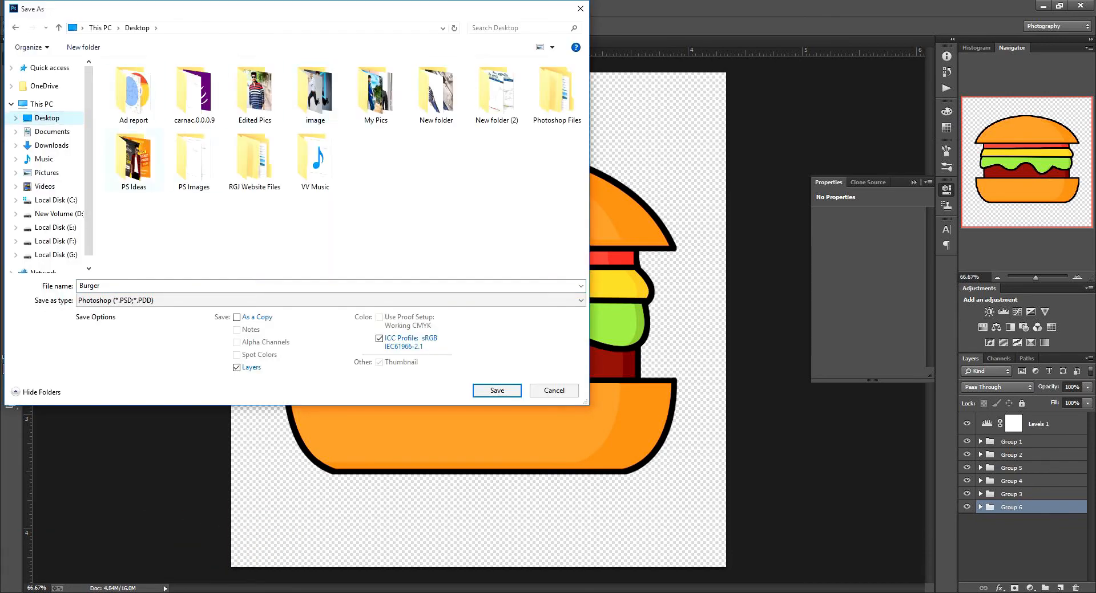
double_click(194, 159)
left_click(328, 300)
left_click(114, 389)
left_click(328, 300)
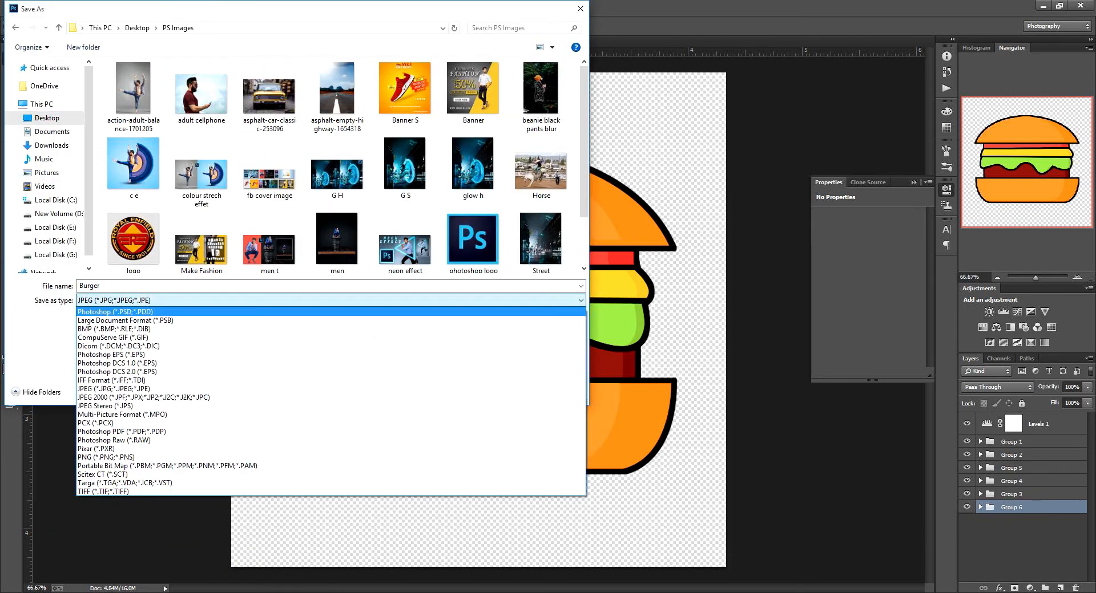
left_click(106, 457)
left_click(496, 388)
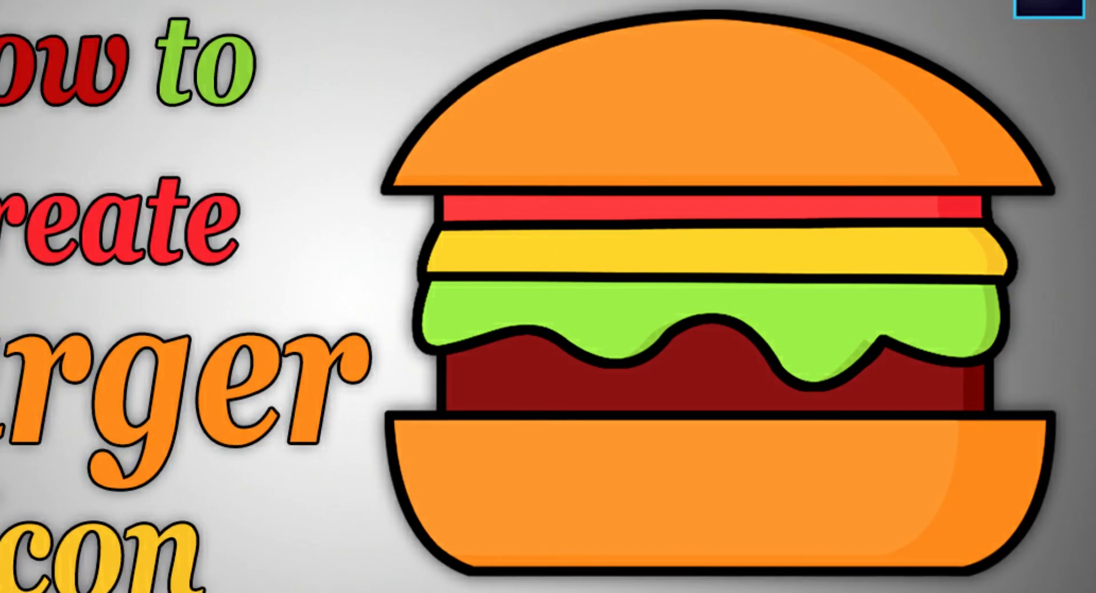